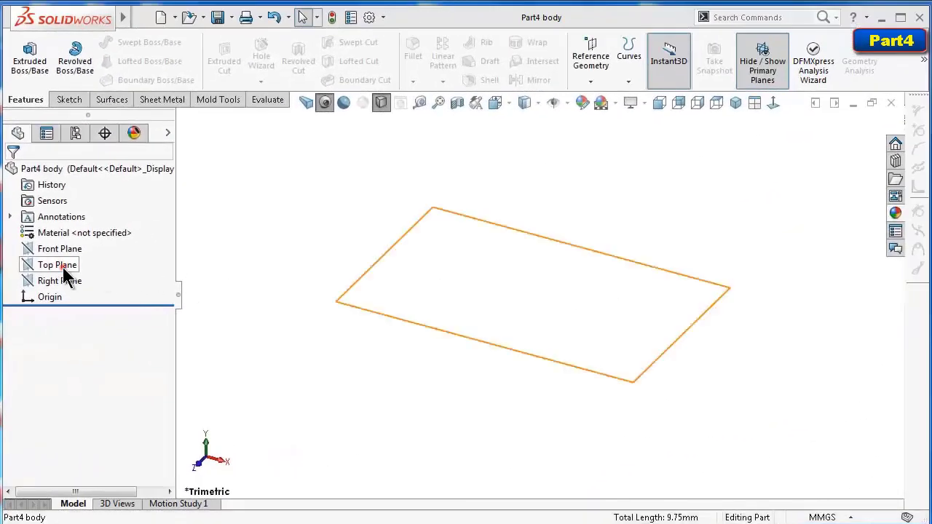
Sketch a circle on the Top Plane centred on the origin
click(63, 267)
click(72, 246)
click(127, 41)
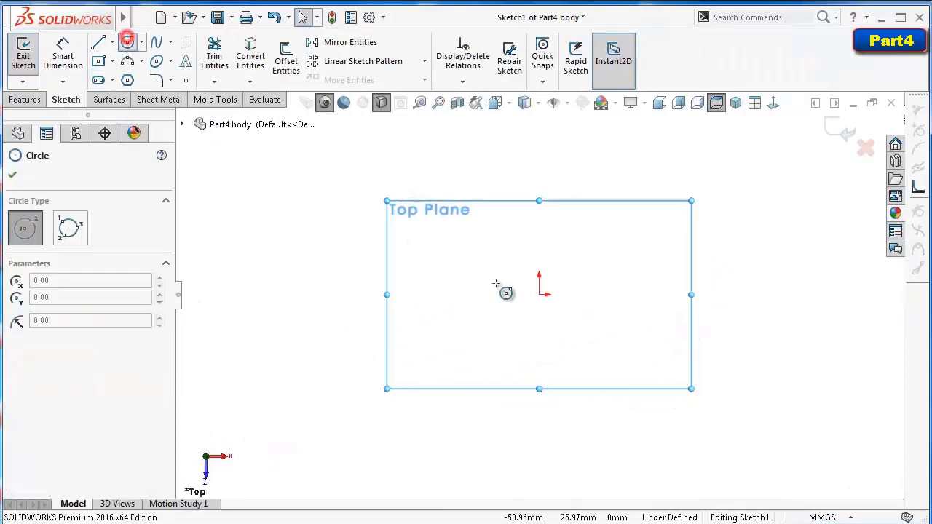
click(539, 295)
click(466, 238)
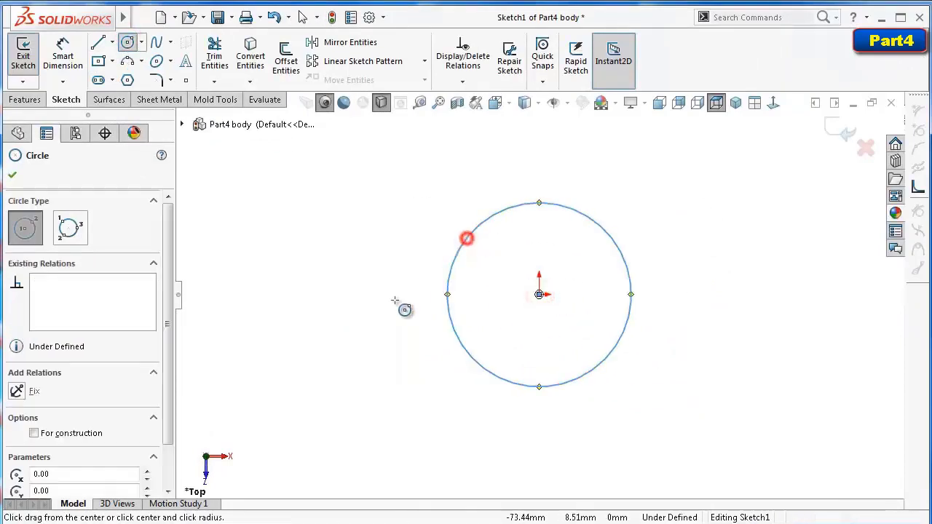
Dimension the circle's diameter to 82.55 mm
right_drag(395, 300, 396, 273)
click(461, 248)
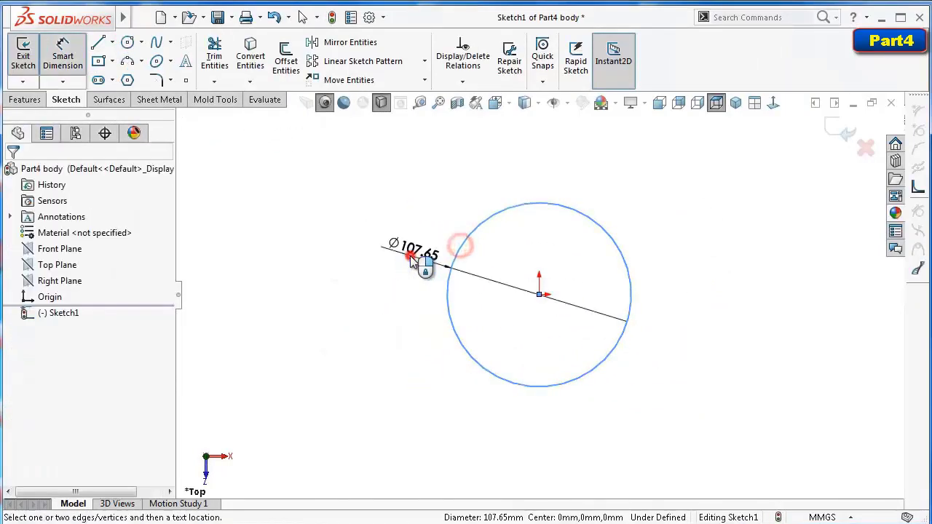
click(411, 262)
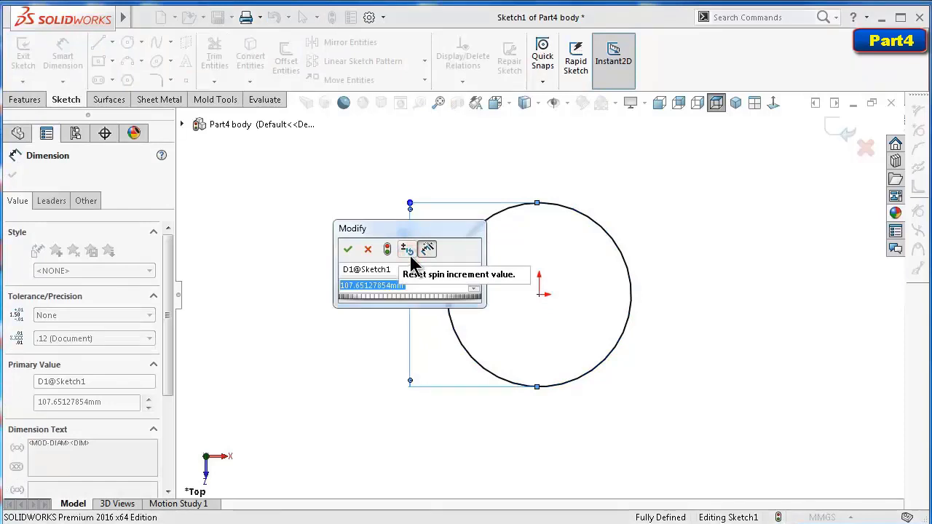
text(82.)
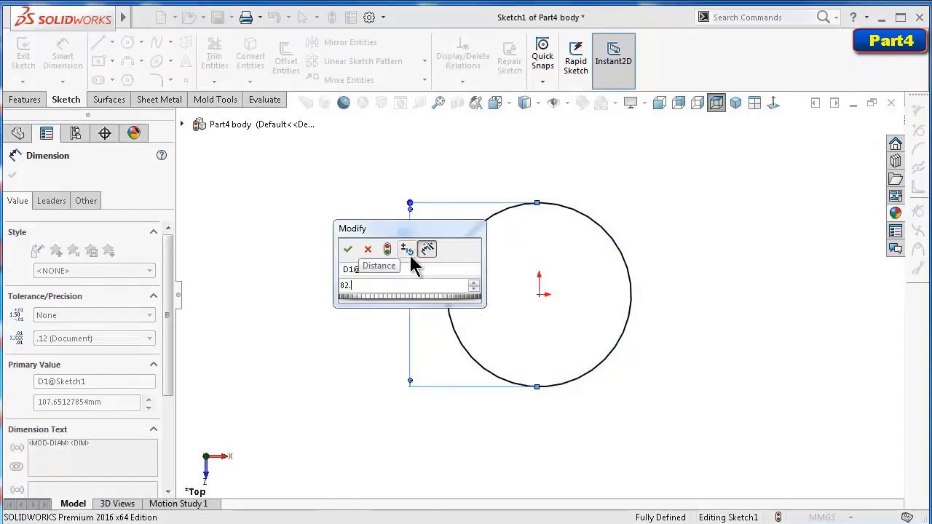
text(55)
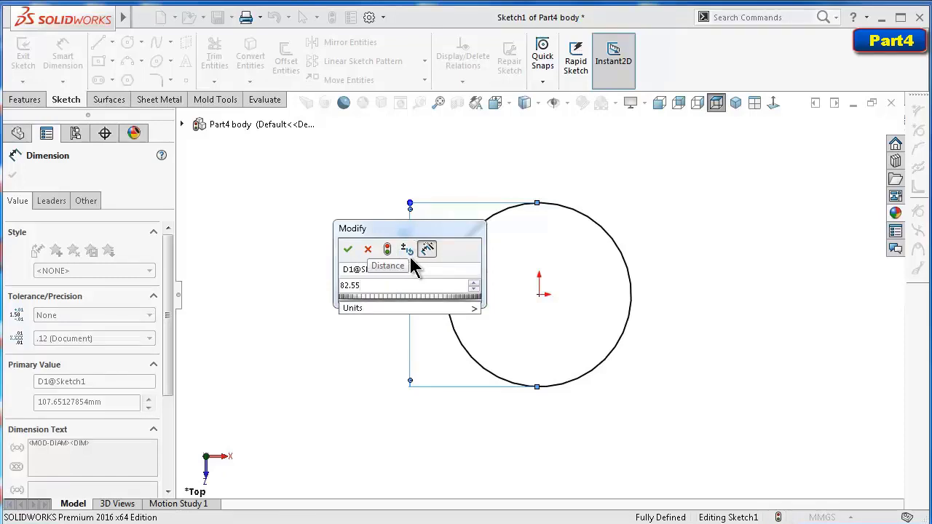
key(Return)
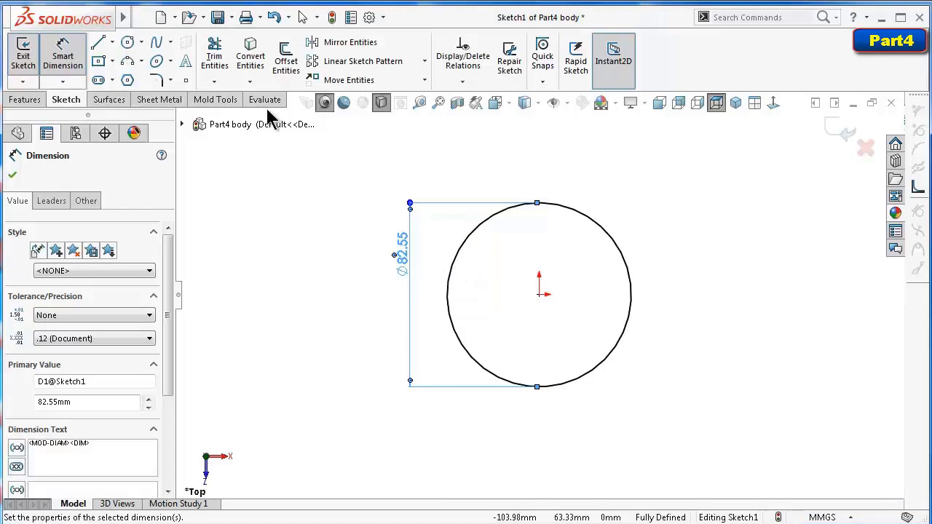
click(286, 58)
Offset the Ø82.55 circle 25.40 mm outward to form the ring's outer edge
click(472, 229)
text(25.4)
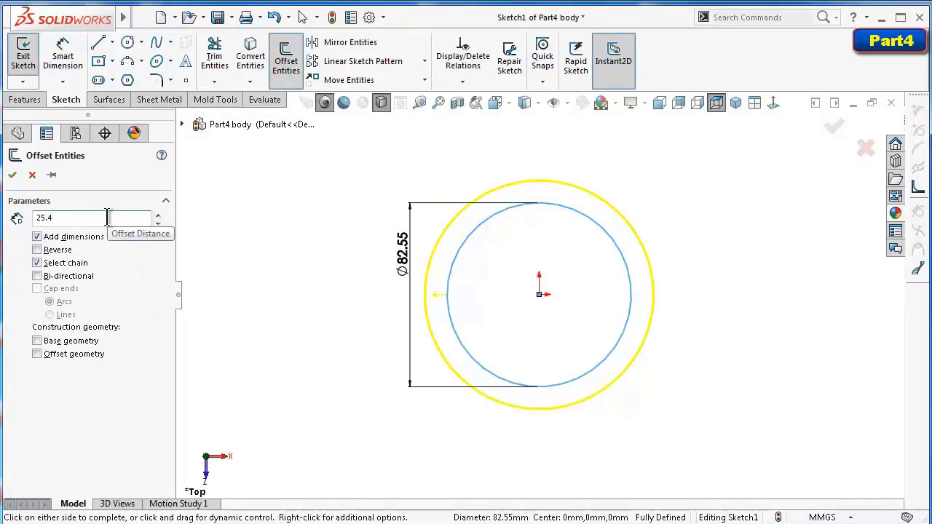
key(Return)
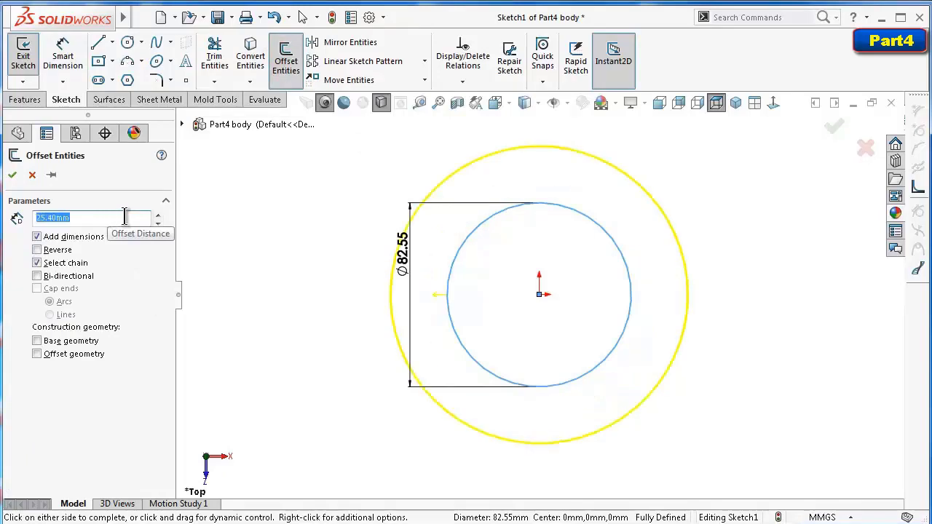
click(330, 235)
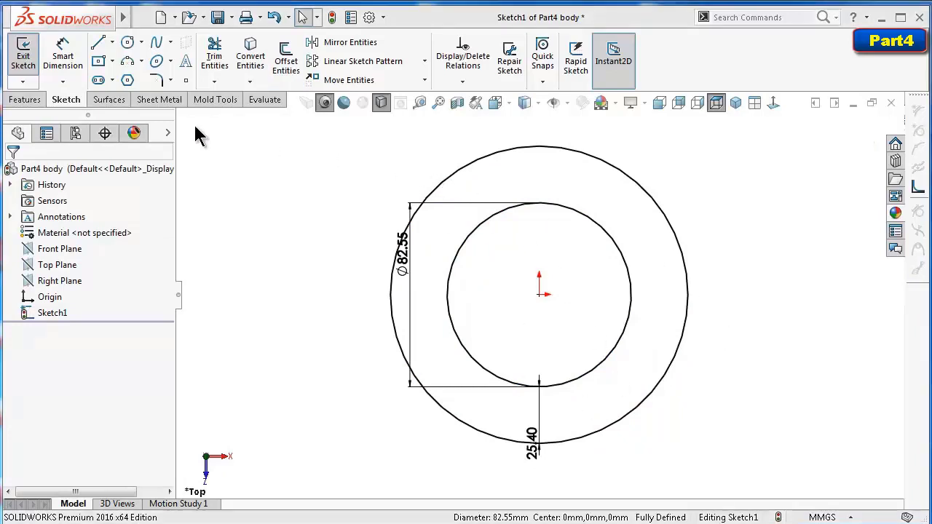
click(128, 79)
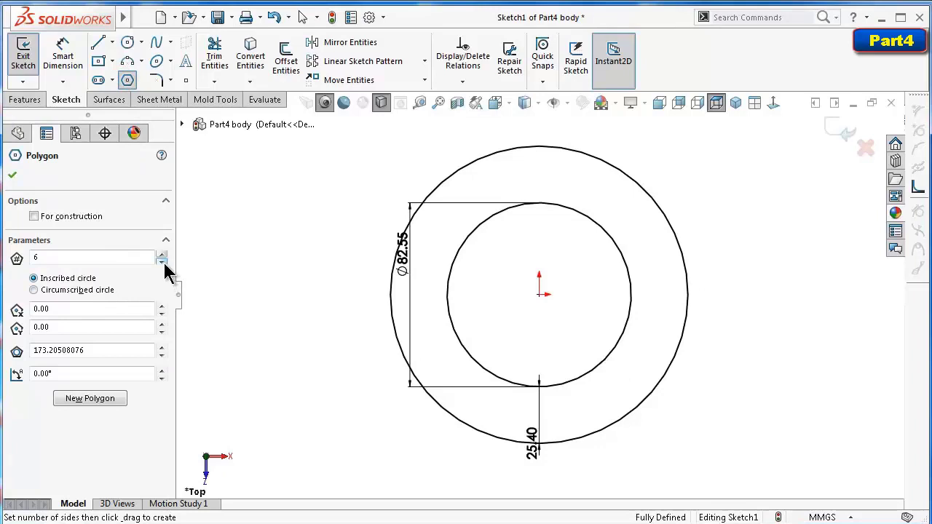
click(95, 292)
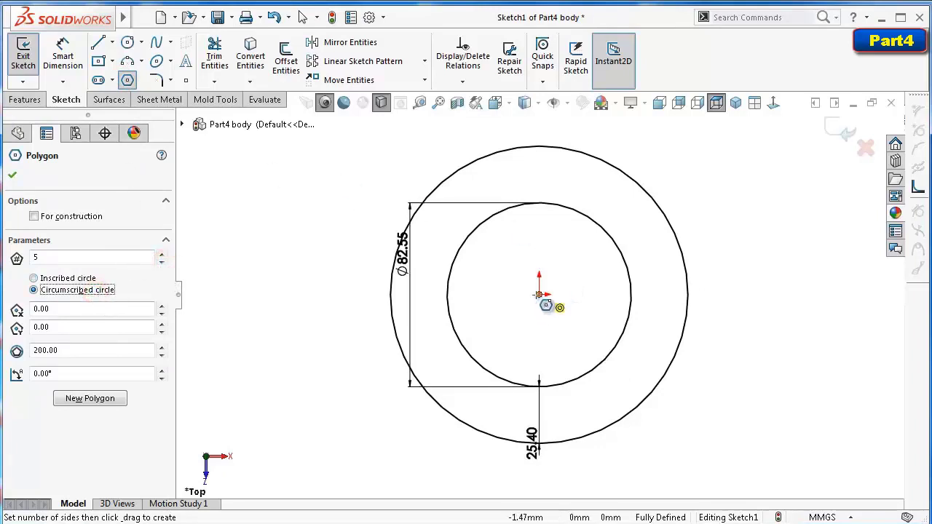
click(539, 294)
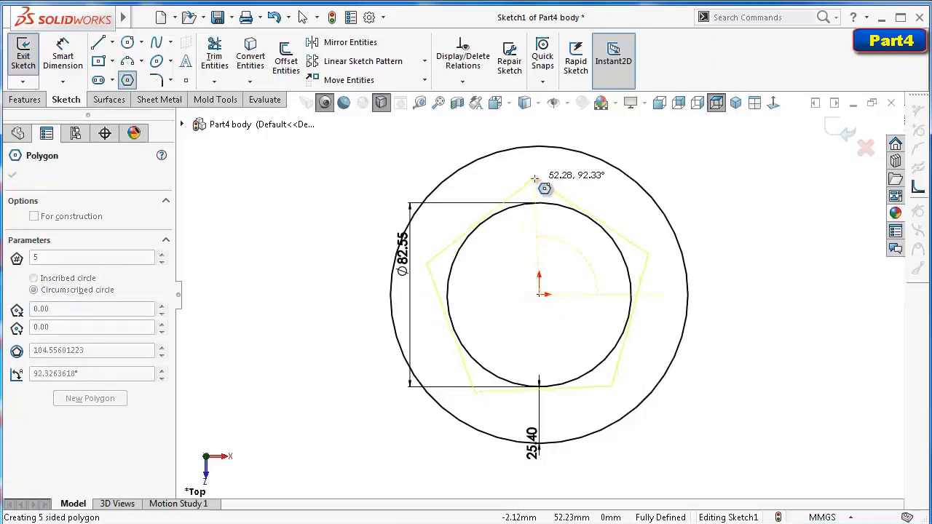
click(534, 178)
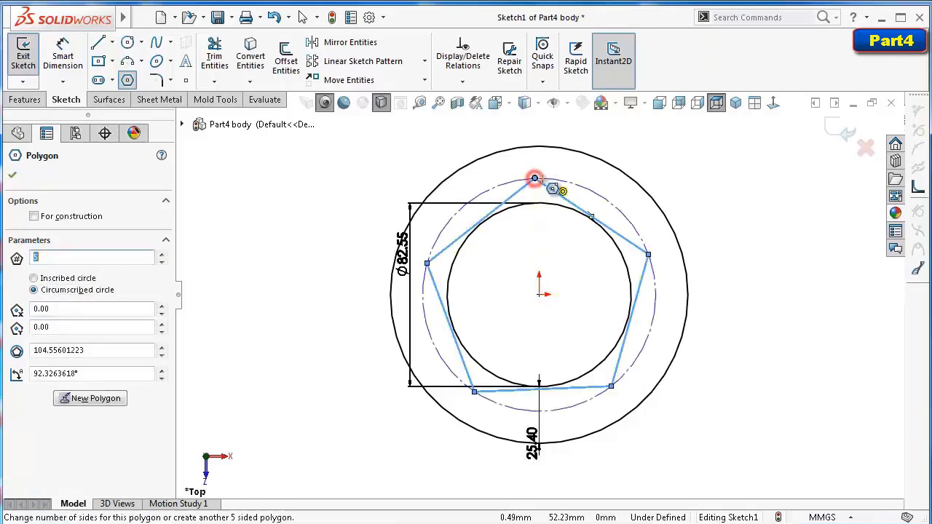
click(14, 175)
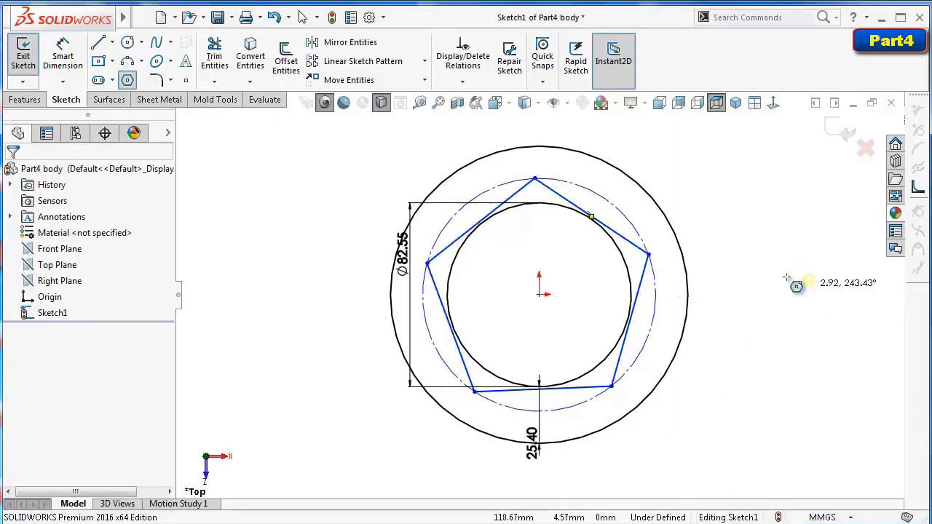
key(Escape)
click(624, 240)
click(678, 198)
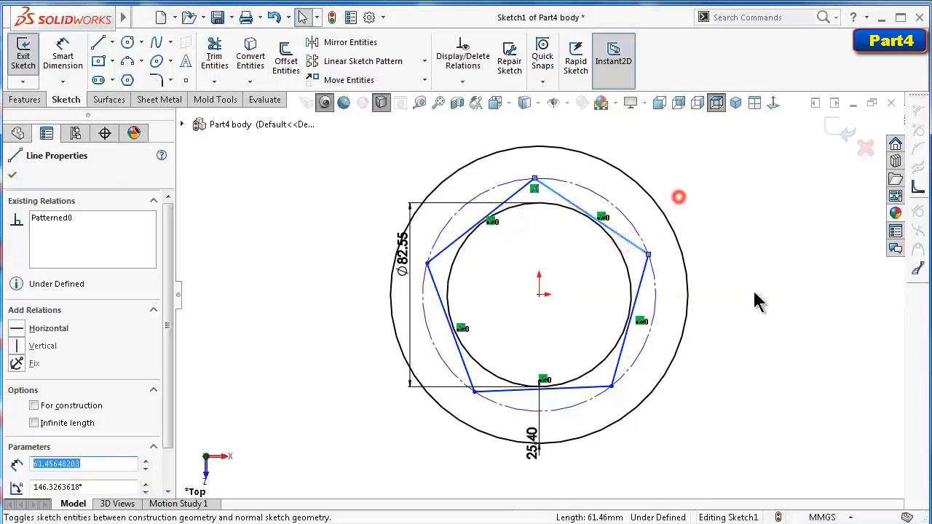
click(758, 299)
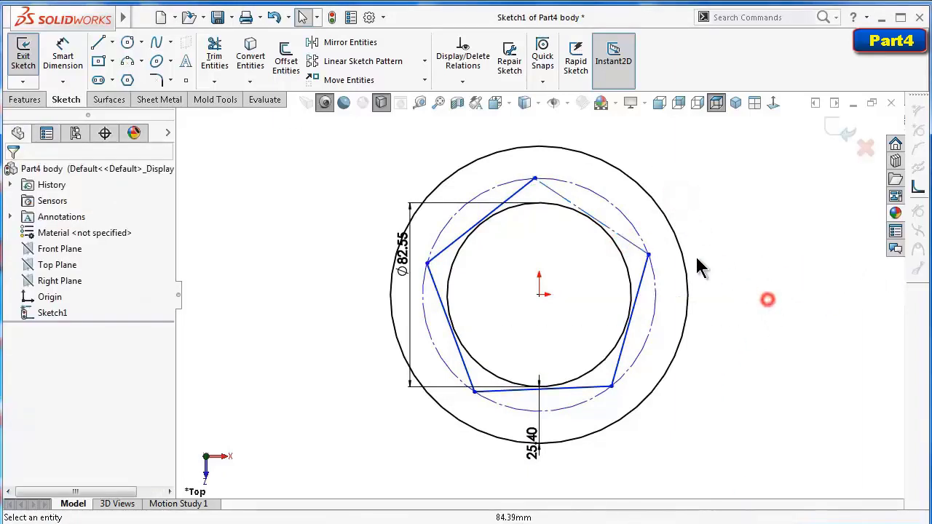
click(554, 389)
key(Delete)
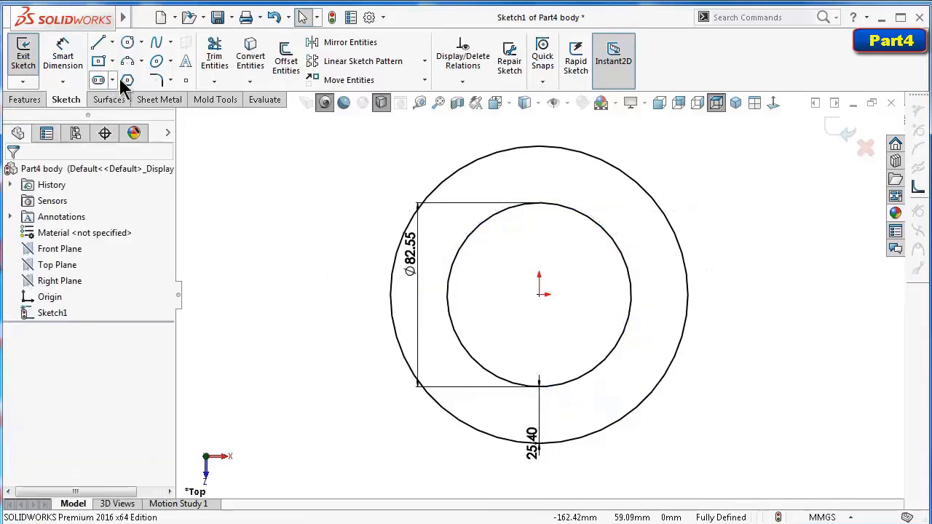
Draw a 5-sided construction pentagon from the origin, based on a circumscribed circle
click(127, 80)
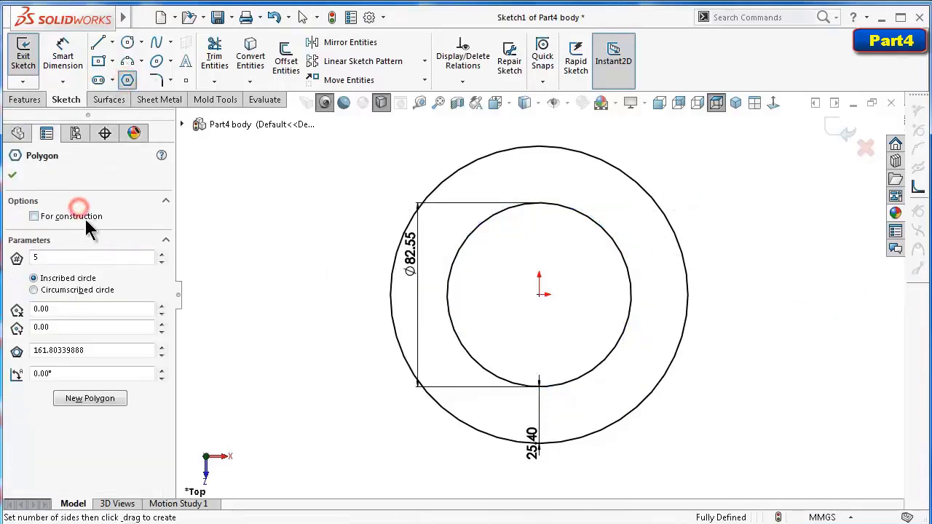
drag(539, 293, 534, 177)
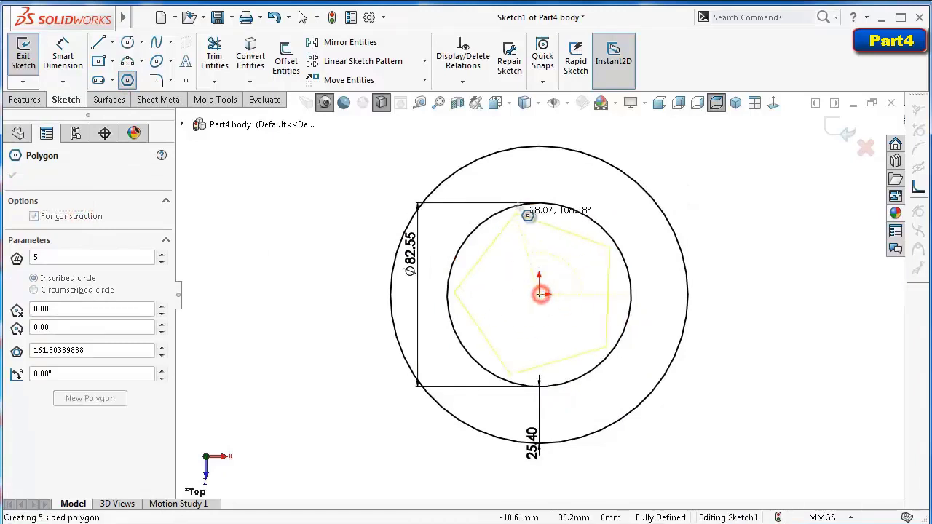
click(534, 177)
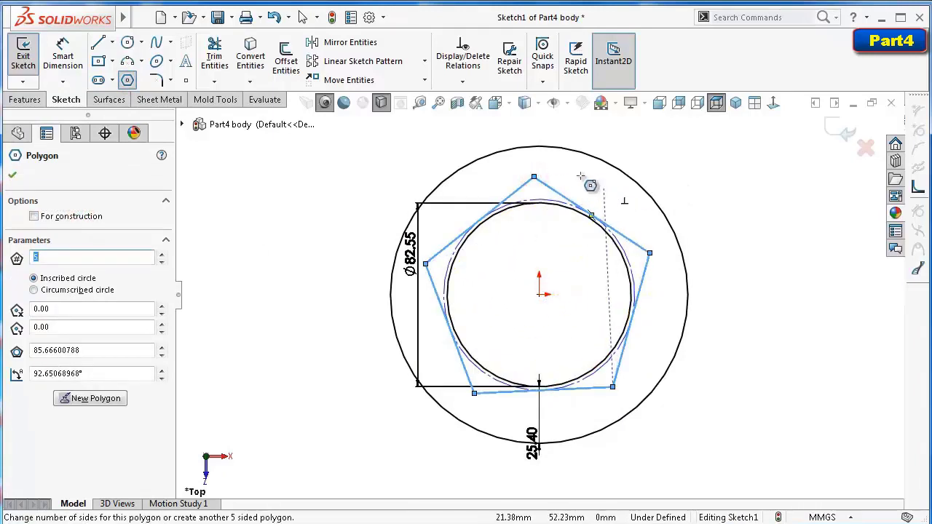
click(34, 290)
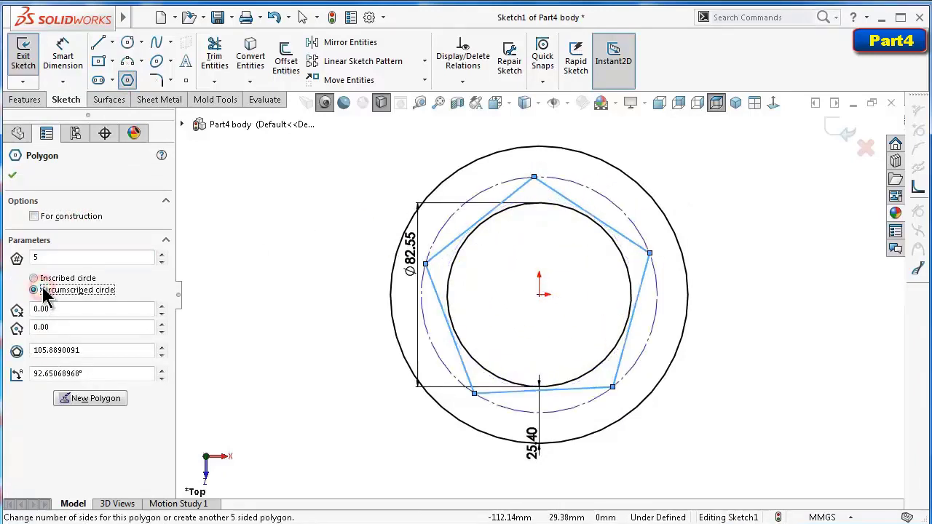
click(69, 216)
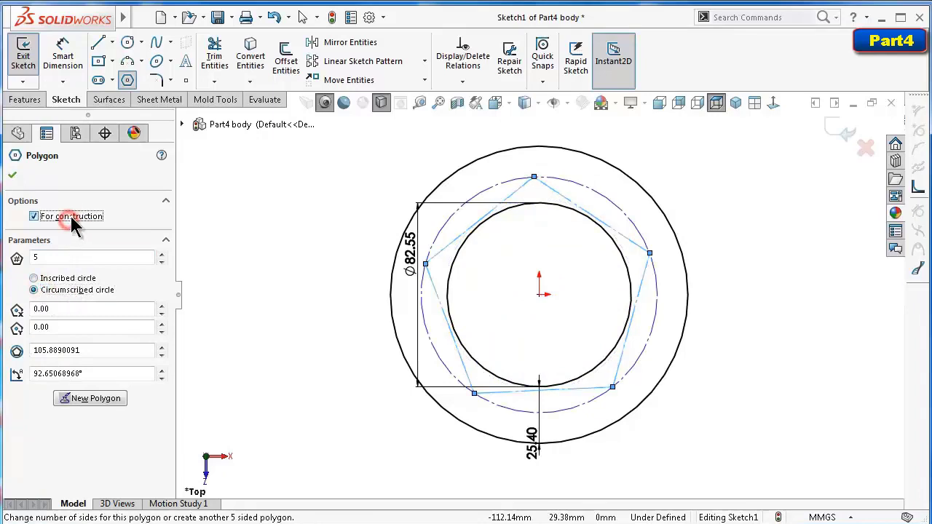
click(12, 175)
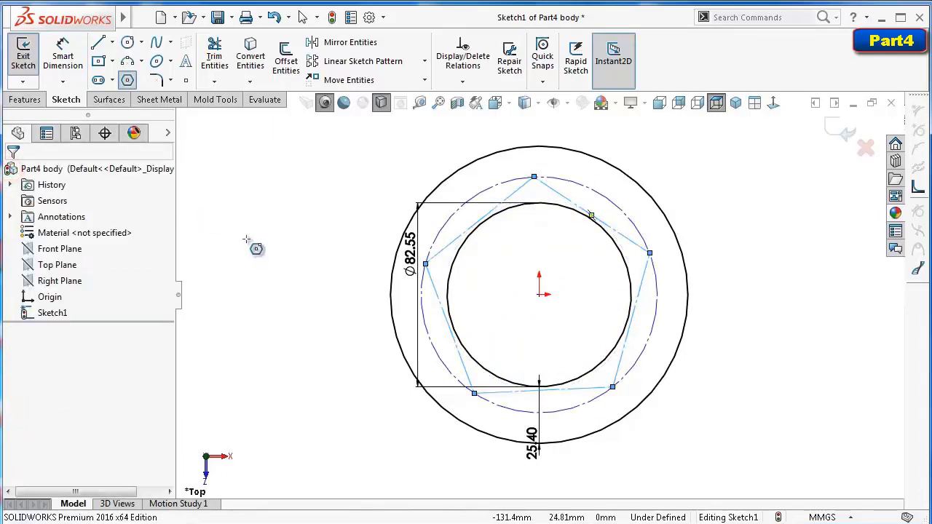
key(Escape)
scroll(477, 218, down, 1)
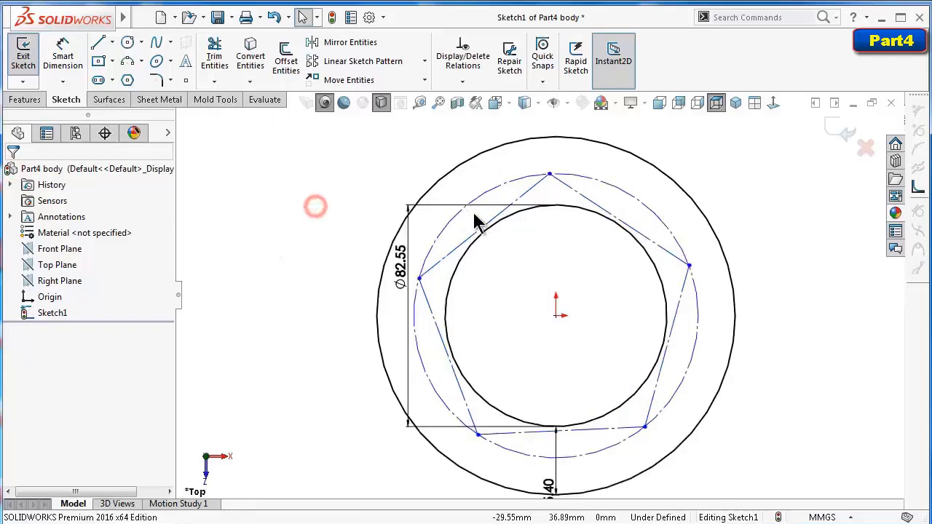
scroll(476, 218, down, 1)
scroll(435, 272, up, 1)
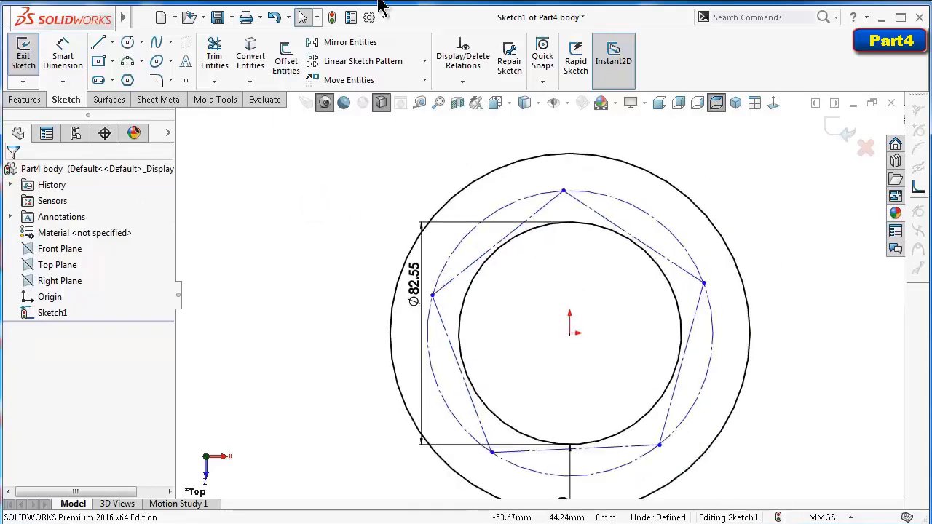
Give the pentagon's top-right side a 58.23 mm length and make its bottom edge horizontal
right_drag(801, 386, 787, 183)
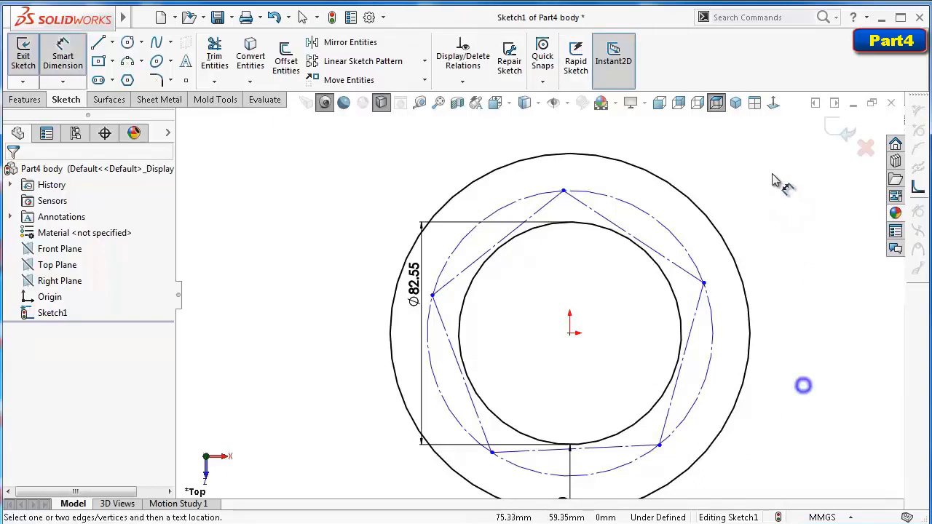
click(684, 276)
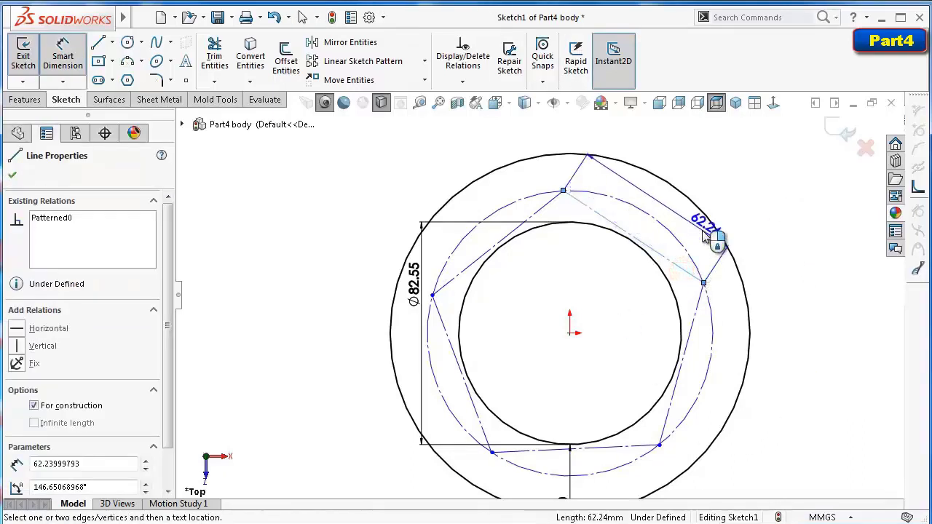
click(710, 222)
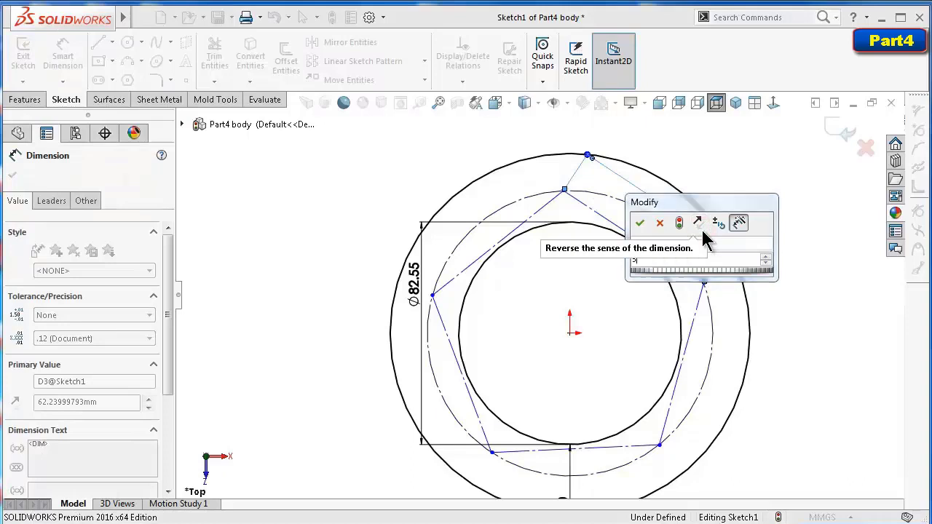
text(58.)
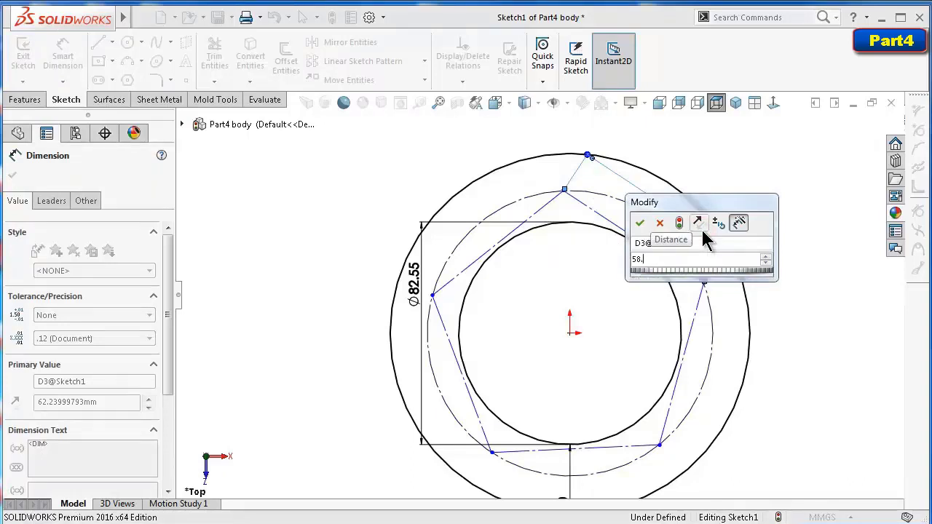
text(23)
key(Return)
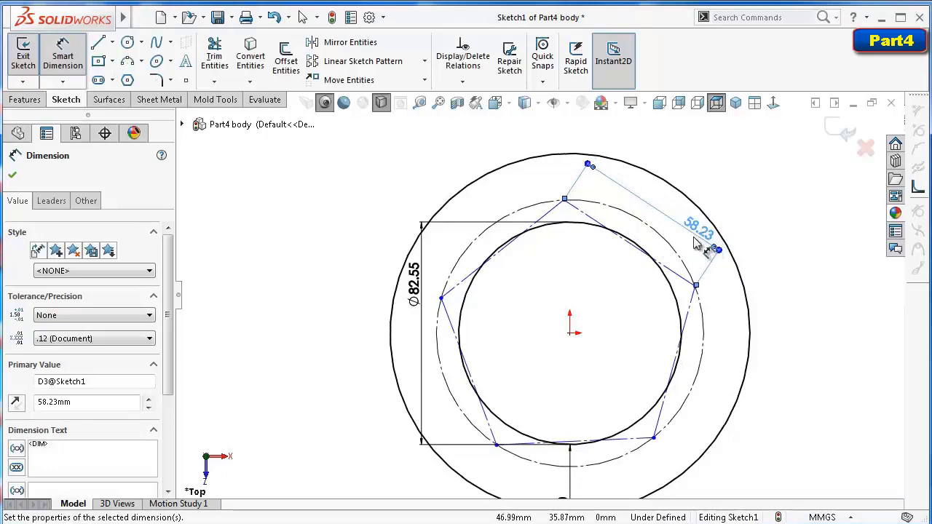
key(Escape)
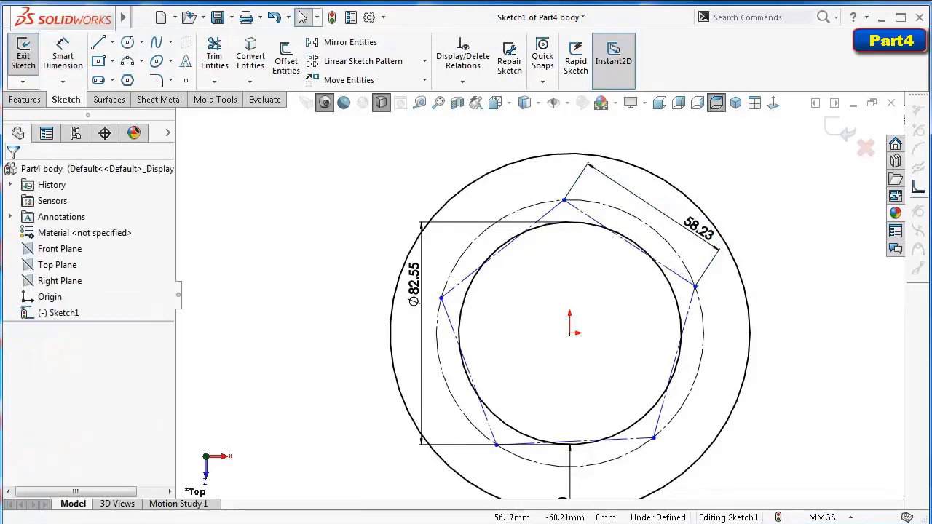
click(644, 439)
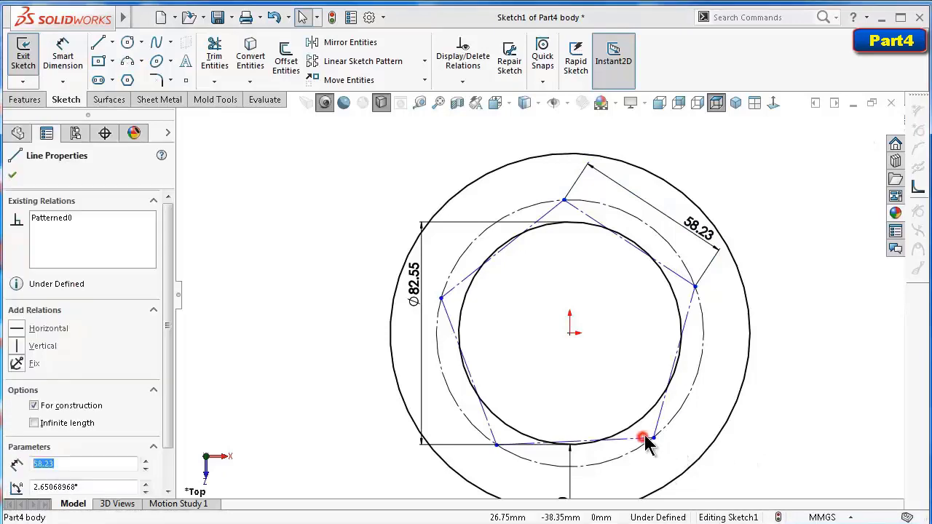
click(683, 376)
Draw a 2.75 mm diameter circle on the pentagon's right corner
click(845, 429)
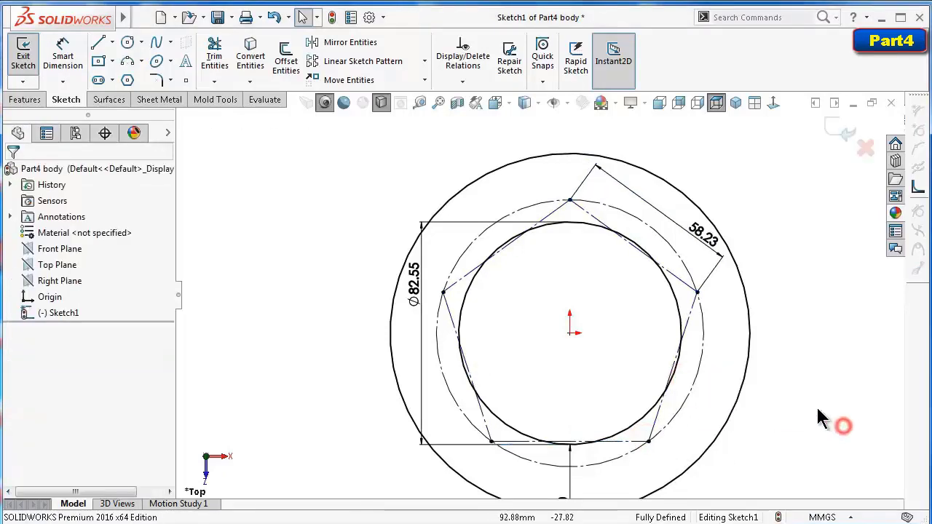
scroll(729, 350, down, 2)
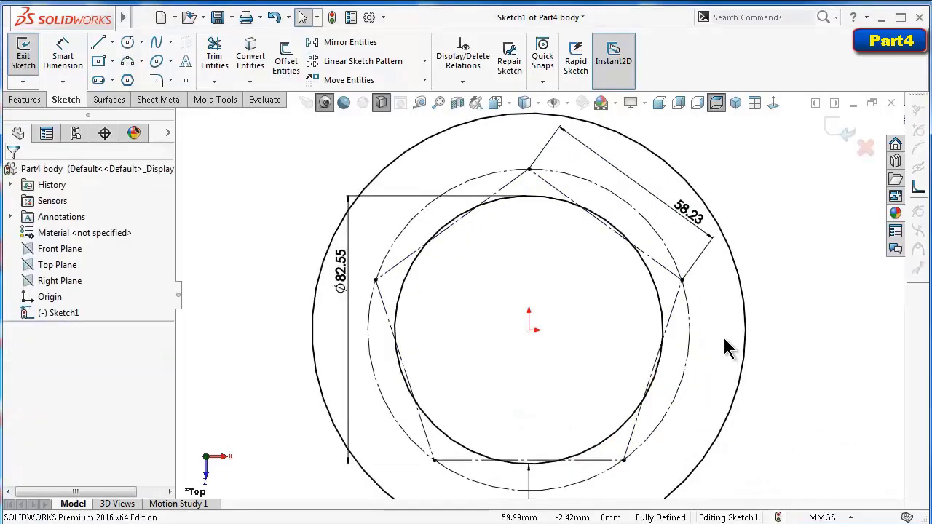
click(128, 42)
scroll(656, 240, down, 3)
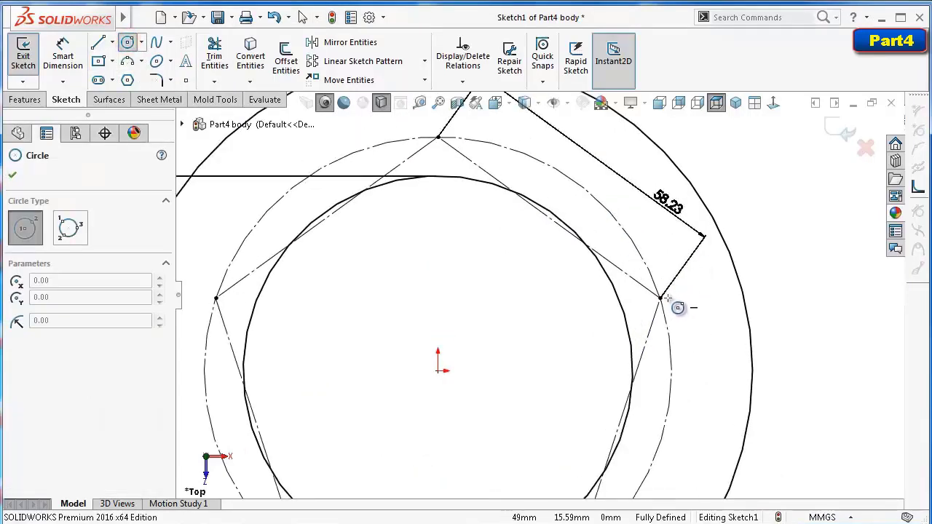
drag(660, 299, 673, 286)
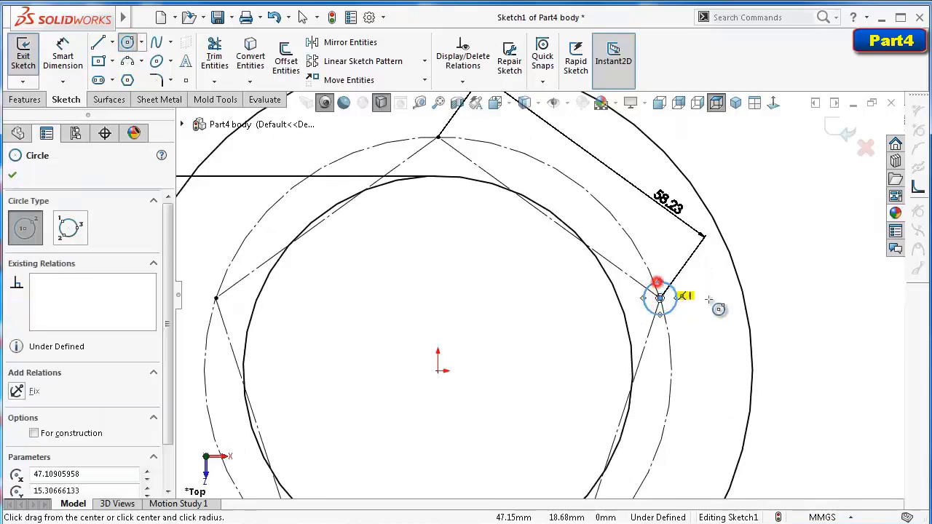
right_drag(807, 307, 809, 277)
click(677, 306)
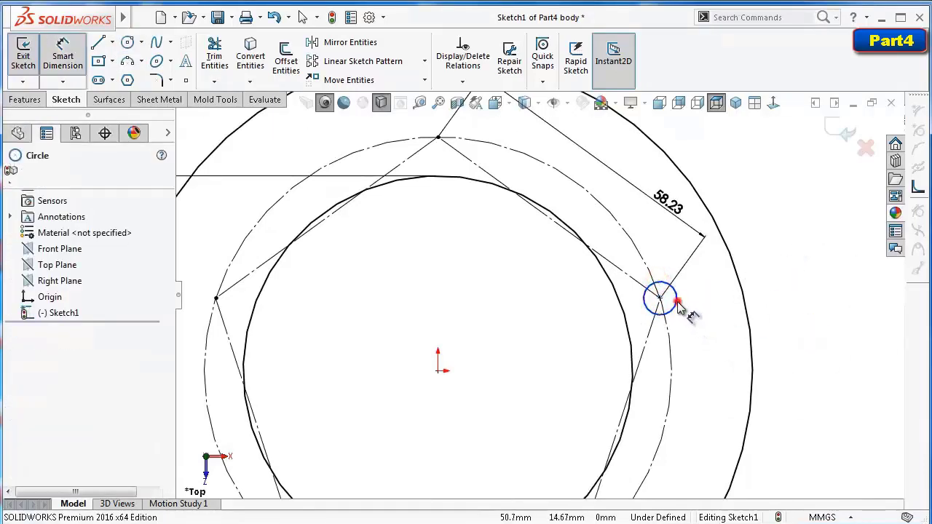
click(794, 318)
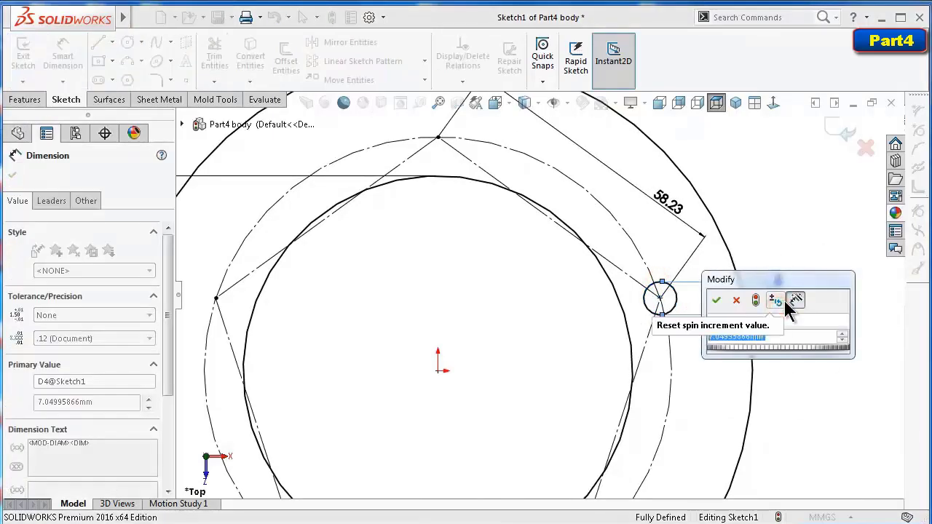
text(2.)
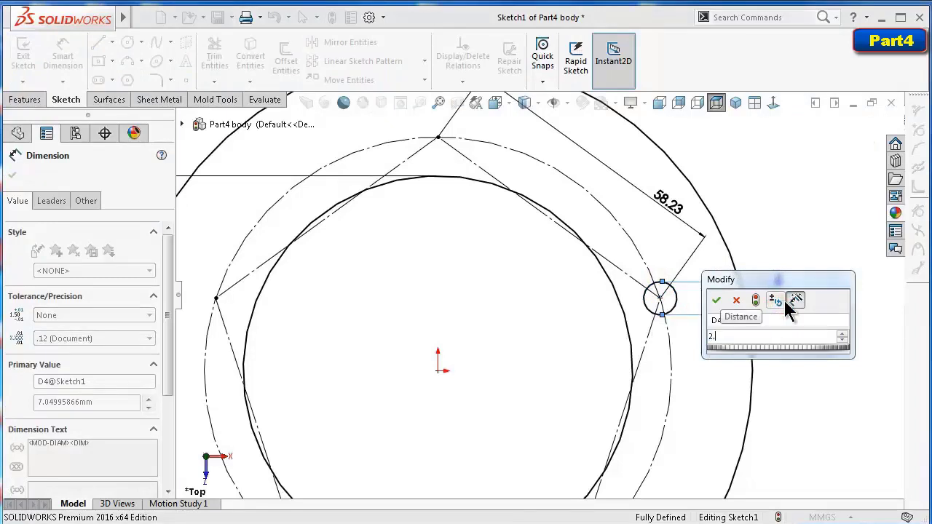
text(75)
key(Return)
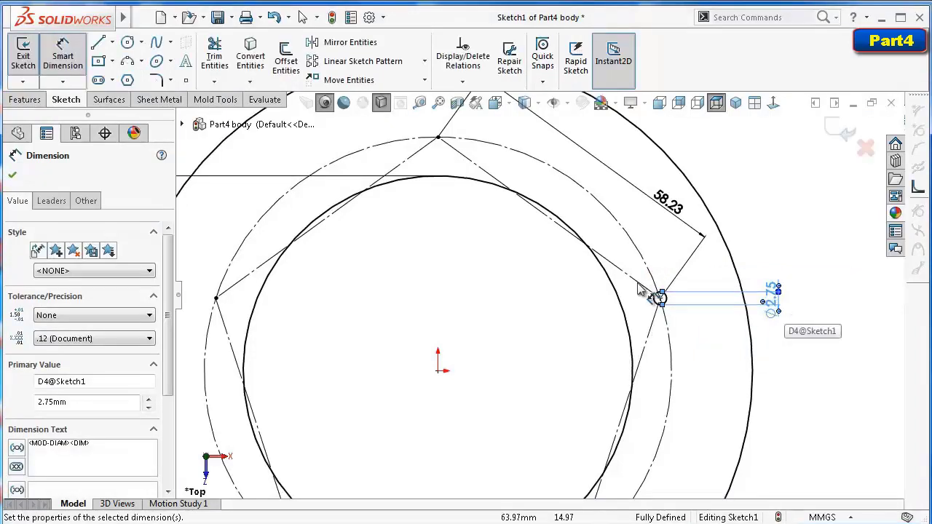
Start a Circular Sketch Pattern and get ready to pick its centre
click(424, 61)
click(412, 95)
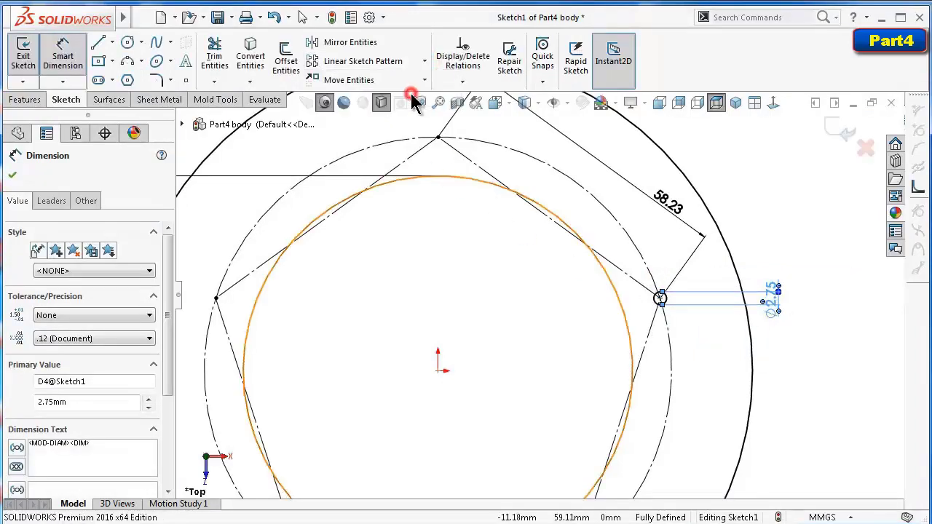
click(101, 221)
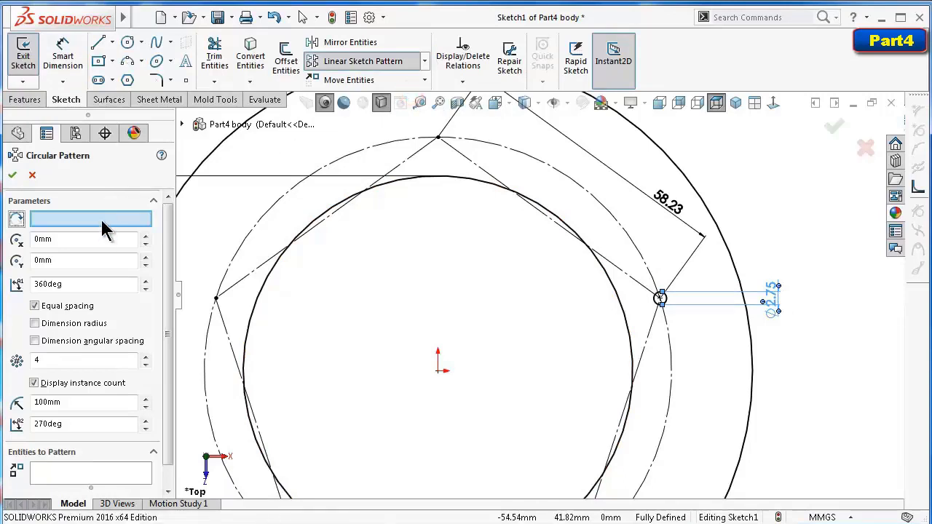
Pattern the Ø2.75 circle 5 times about the origin, removing the wrongly picked arc
click(285, 192)
right_click(89, 472)
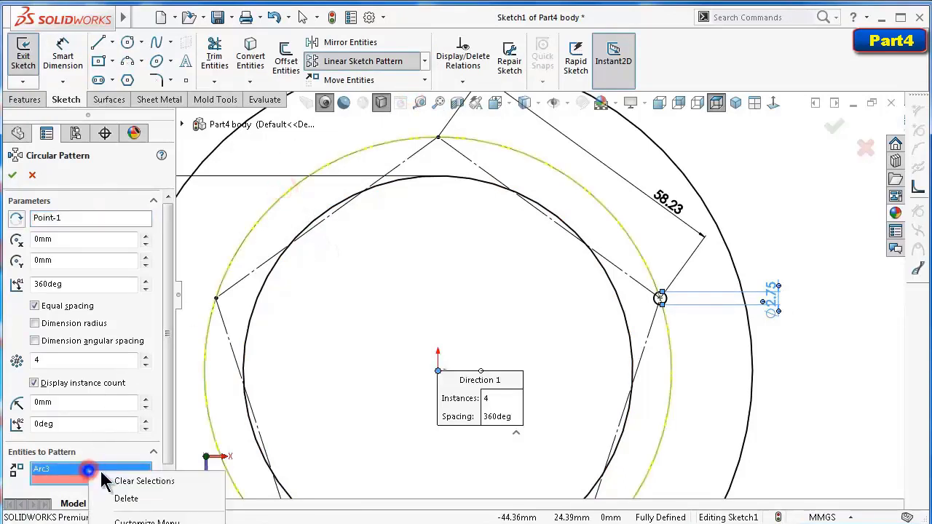
click(127, 499)
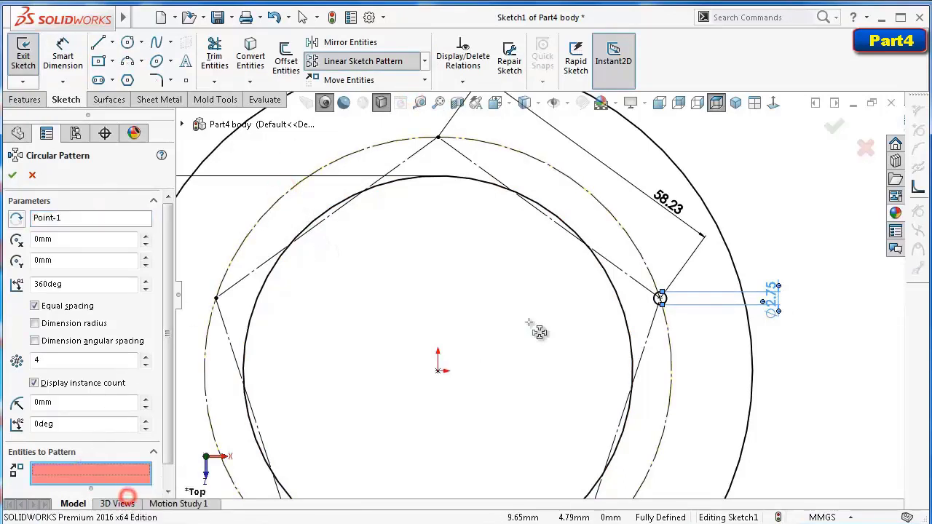
click(668, 306)
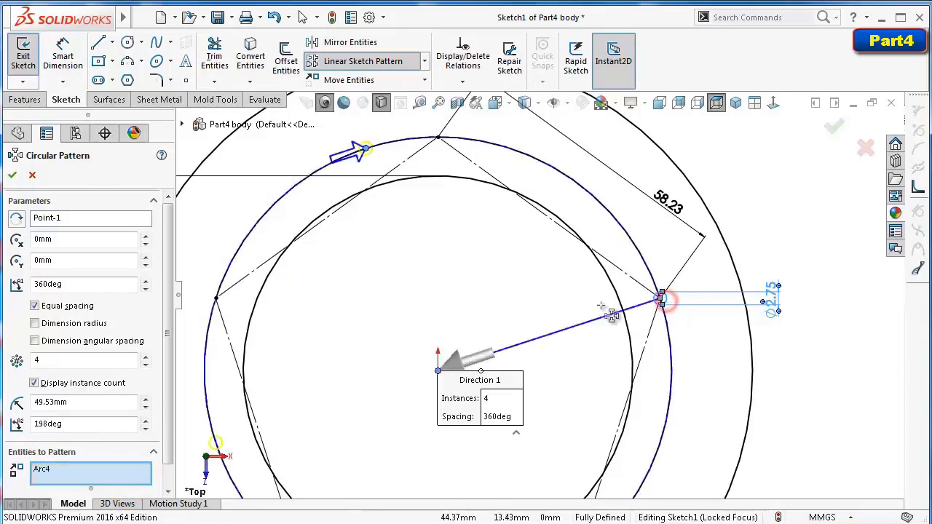
click(145, 356)
click(12, 175)
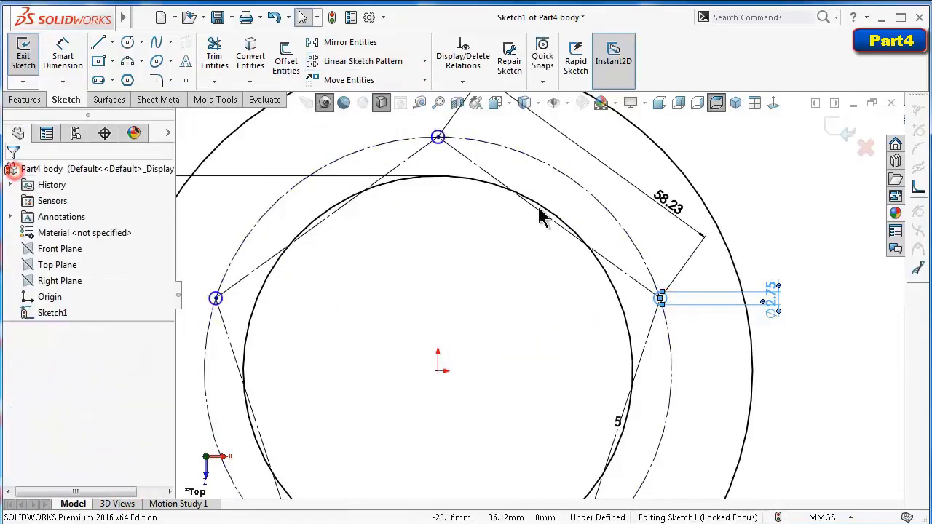
click(849, 243)
Use Fully Define Sketch to auto-add the 29.12 mm and 25.40 mm pentagon dimensions
key(z)
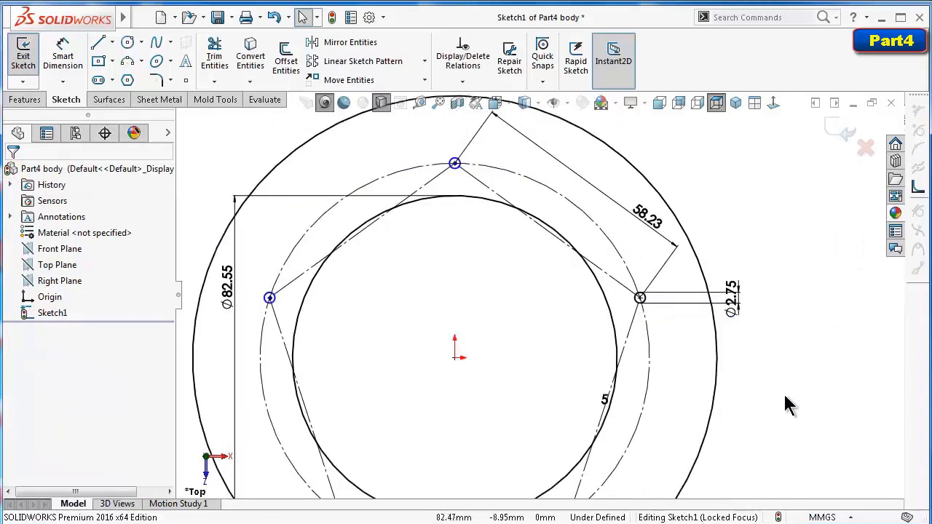
click(462, 80)
click(472, 133)
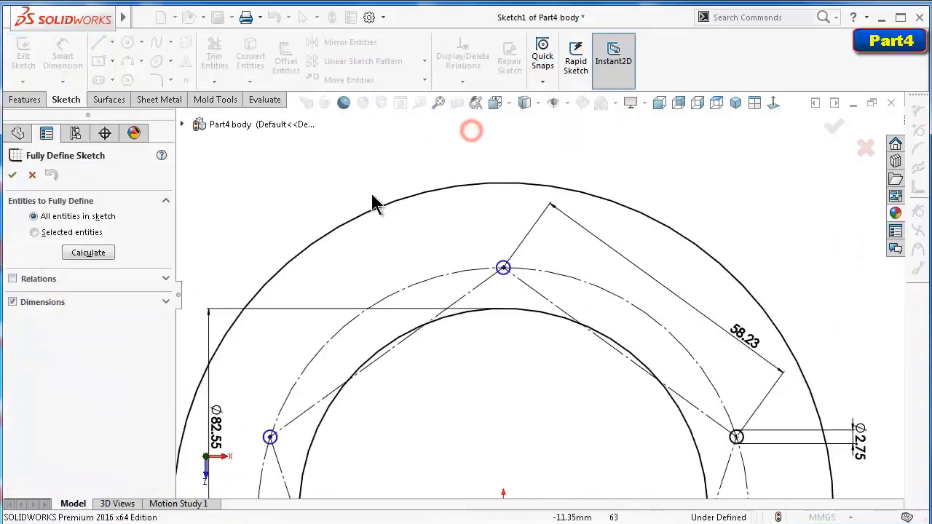
click(89, 252)
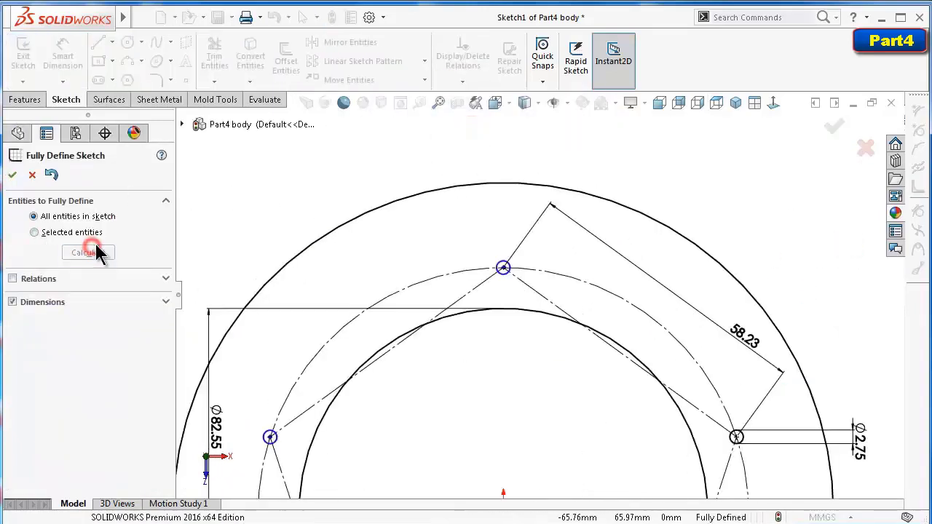
click(12, 174)
scroll(454, 250, up, 2)
scroll(561, 364, up, 2)
scroll(582, 412, up, 2)
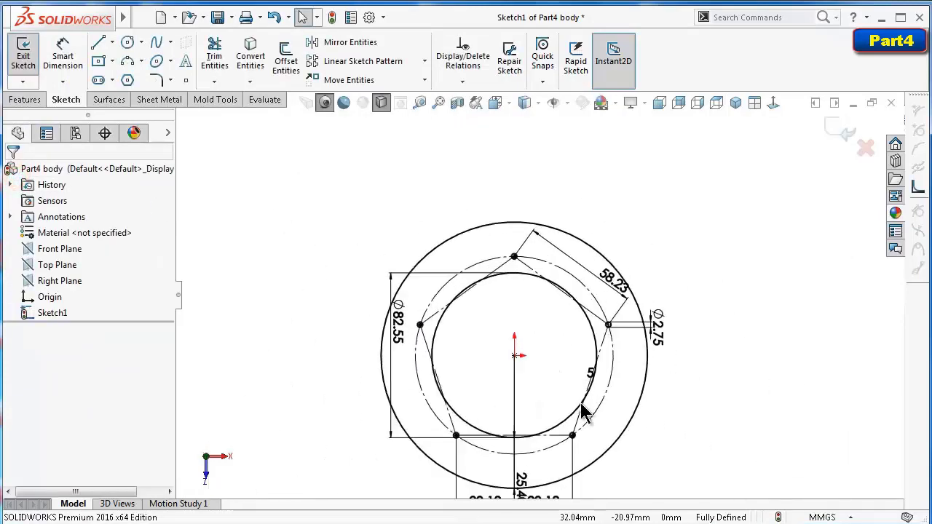
scroll(583, 411, up, 2)
scroll(548, 368, down, 2)
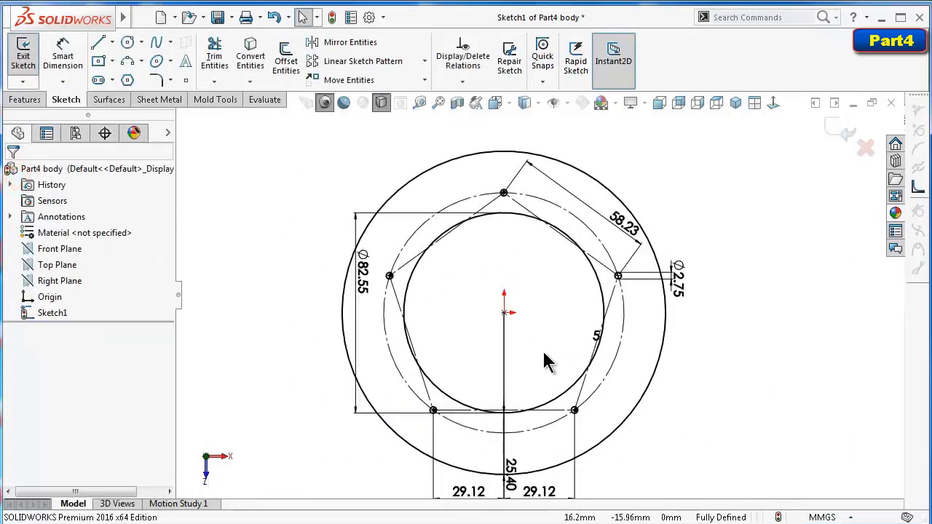
scroll(543, 359, down, 2)
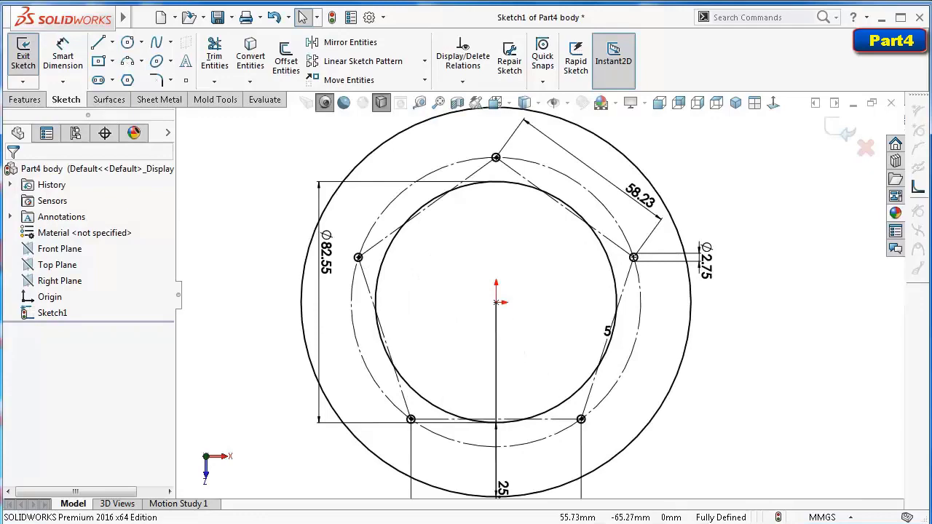
scroll(535, 294, up, 2)
click(34, 103)
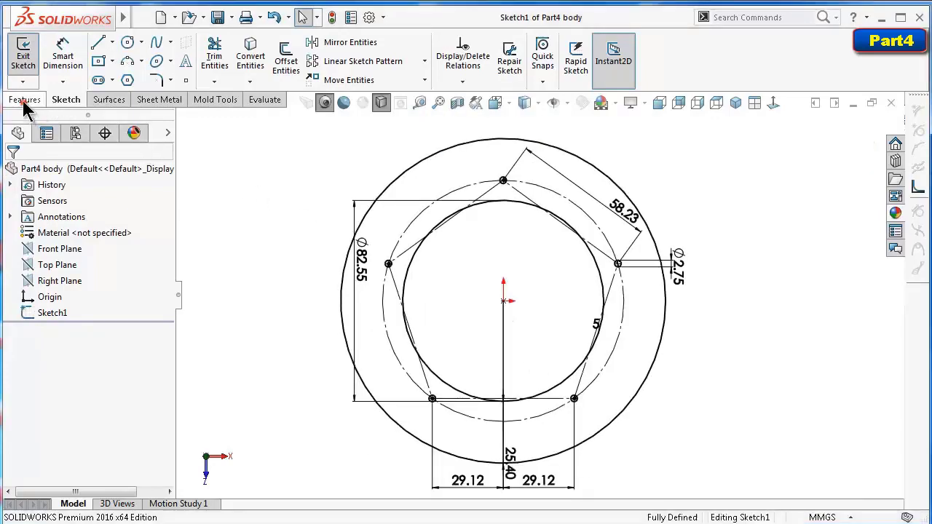
Extrude the sketch 50 mm, flipped below the sketch plane, as Boss-Extrude1
click(29, 55)
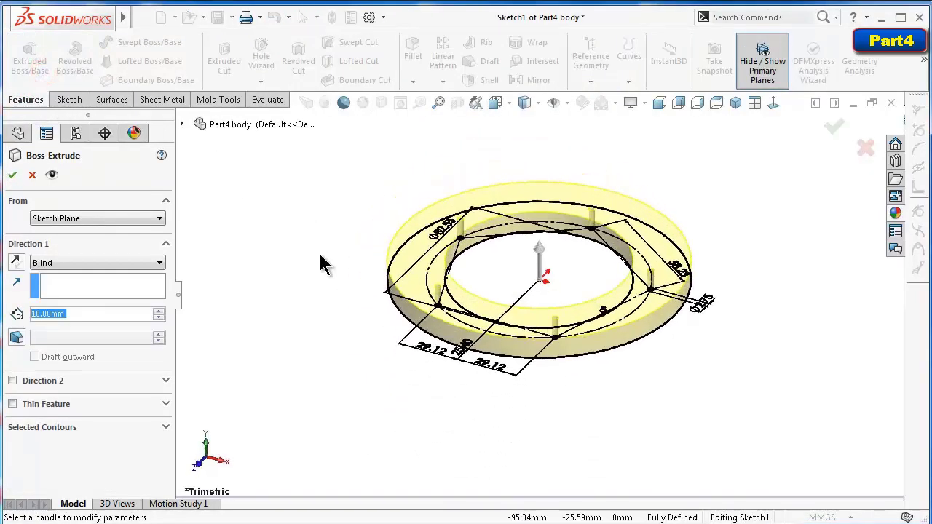
click(159, 312)
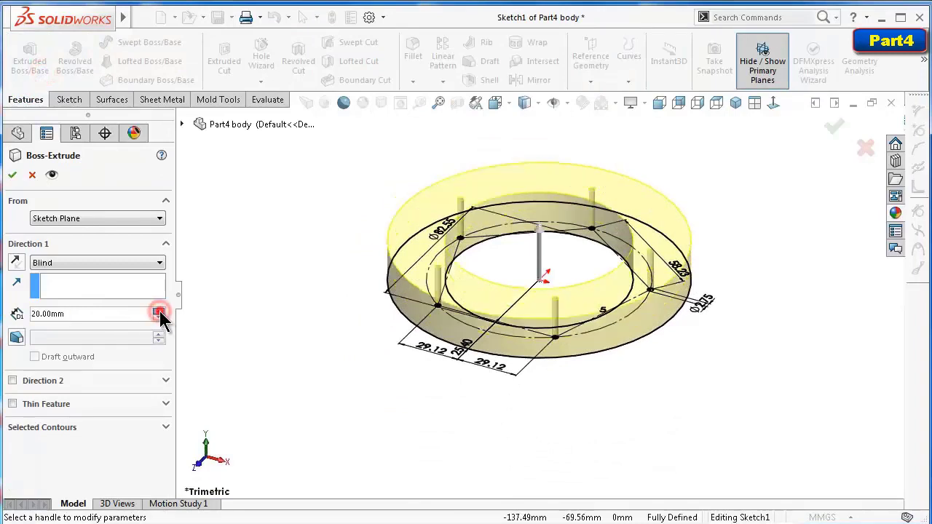
click(160, 311)
click(160, 311)
click(159, 312)
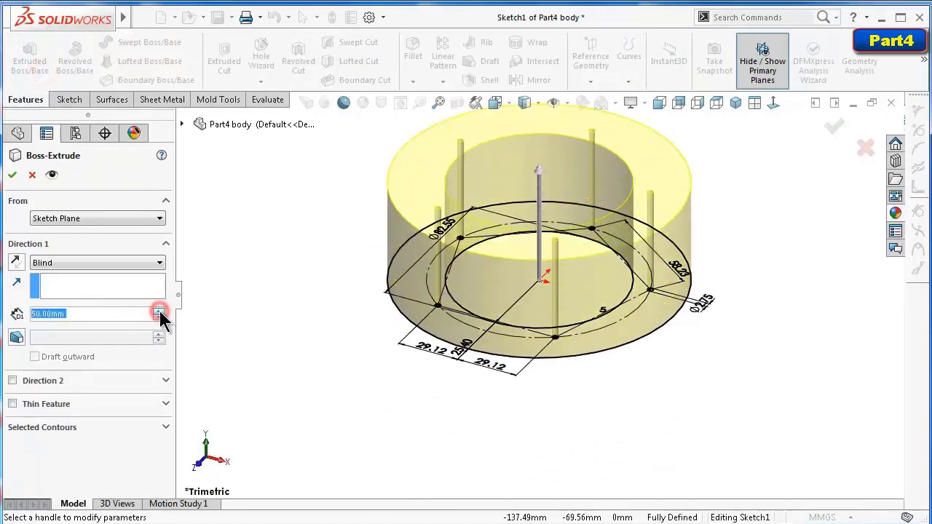
click(16, 264)
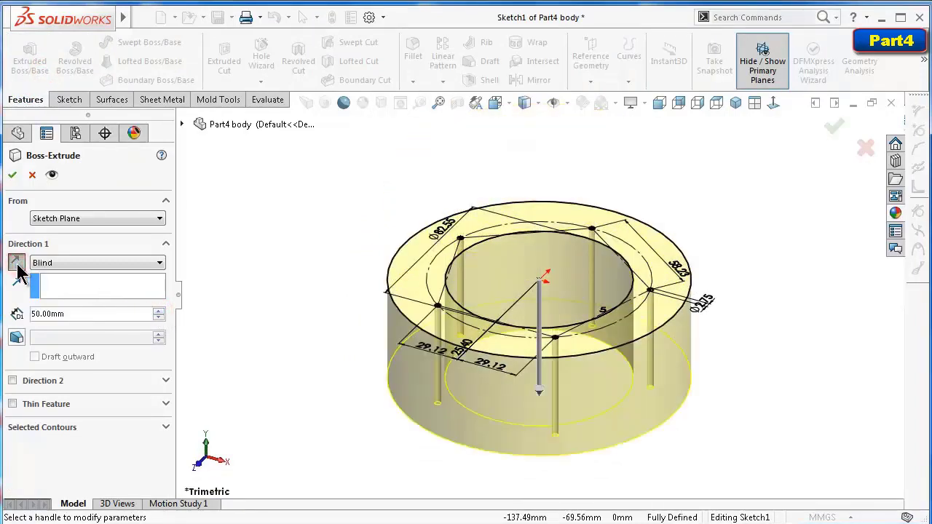
click(13, 175)
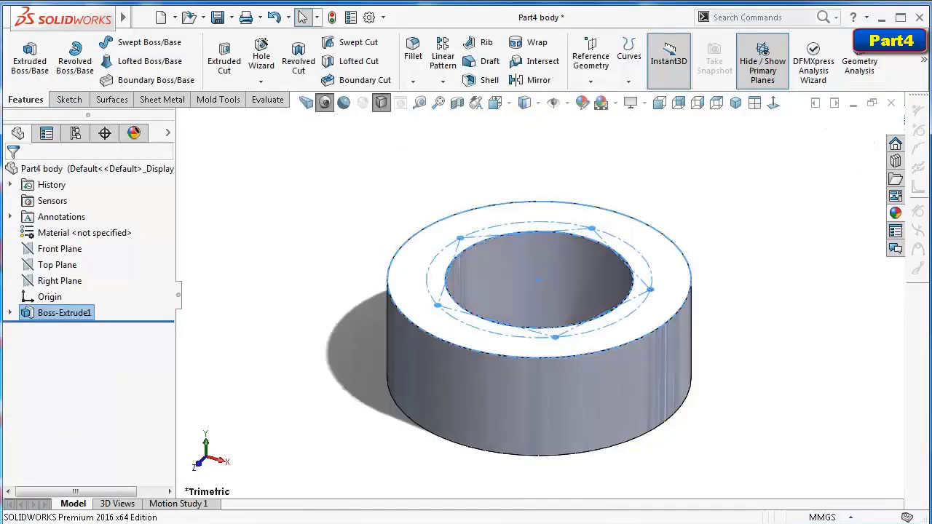
Apply the Red solid colour appearance to Boss-Extrude1
click(895, 212)
click(46, 315)
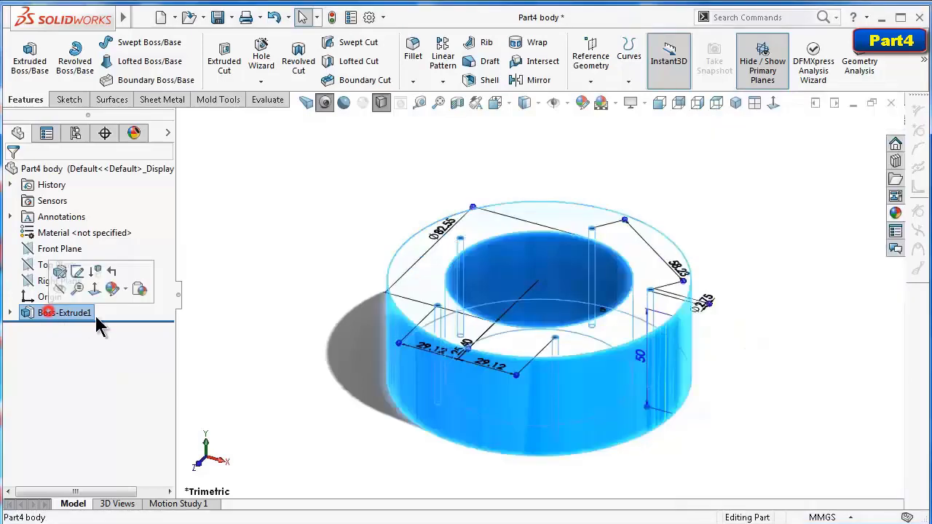
click(897, 213)
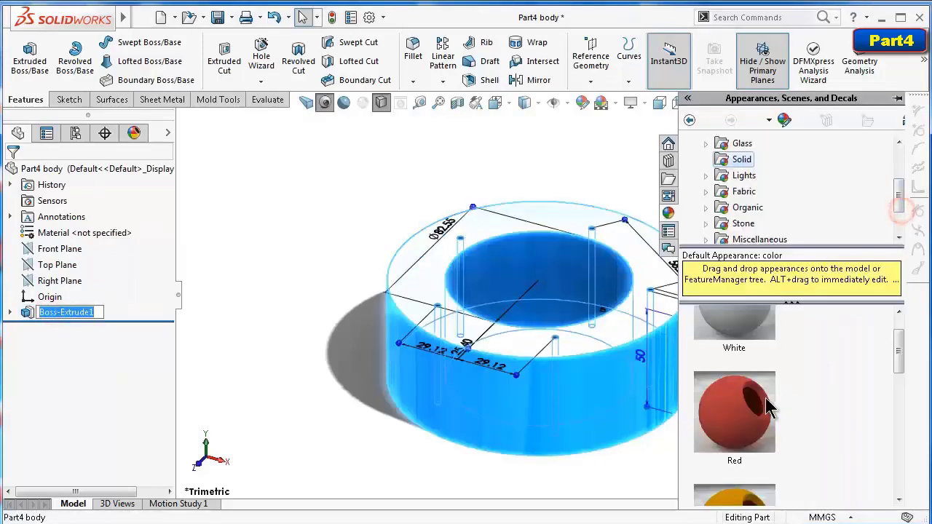
drag(765, 398, 628, 441)
click(628, 444)
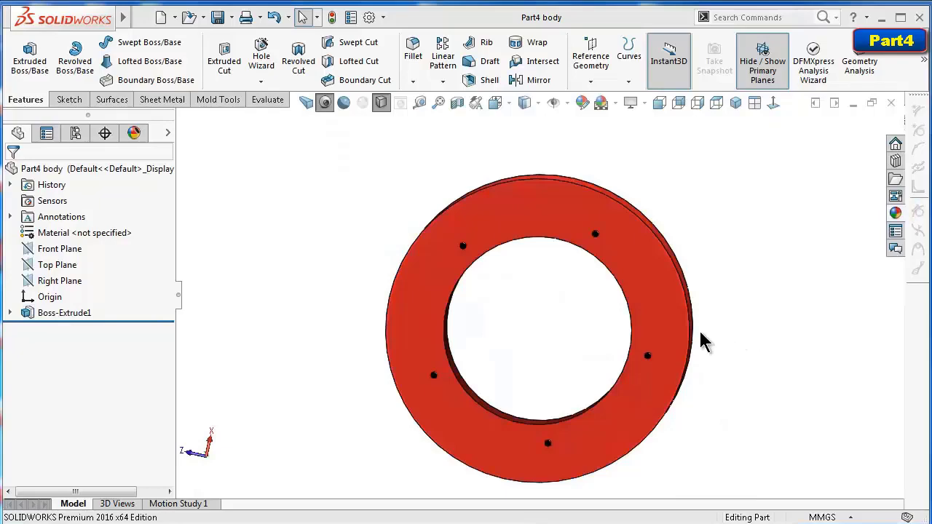
Tilt the ring, turn off shadows and select its front flat face
mouse_move(704, 343)
middle_down()
mouse_move(493, 356)
mouse_move(585, 225)
mouse_move(576, 287)
middle_up()
click(325, 103)
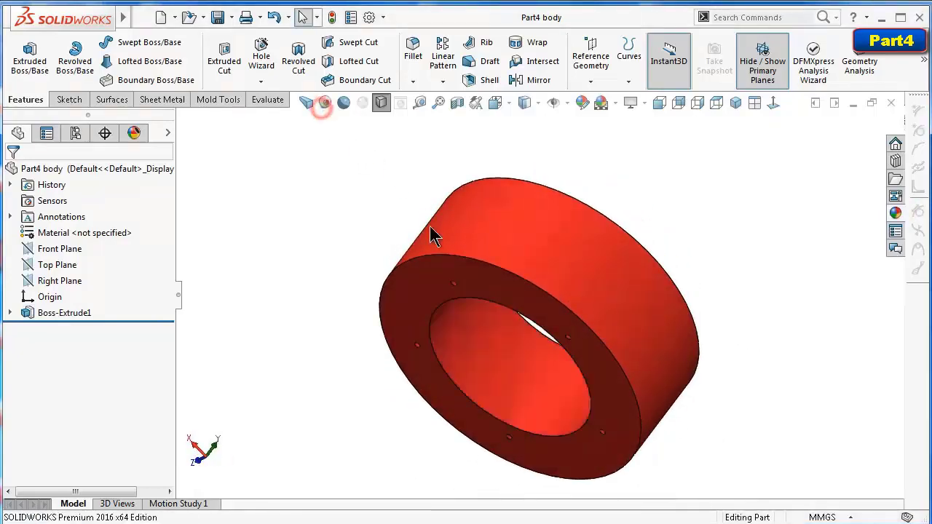
click(496, 288)
Start a sketch on the front face, view it normal-to, and pick the 3 Point Arc Slot tool
click(551, 245)
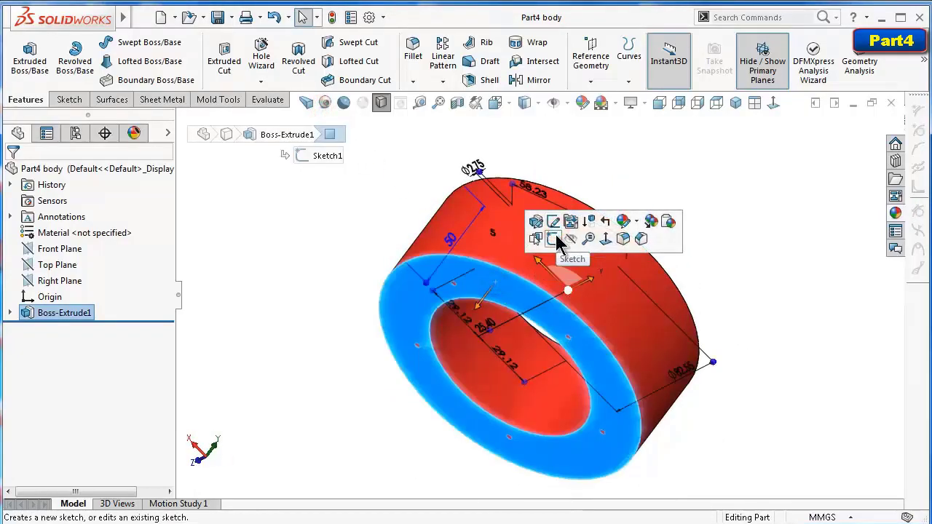
click(773, 103)
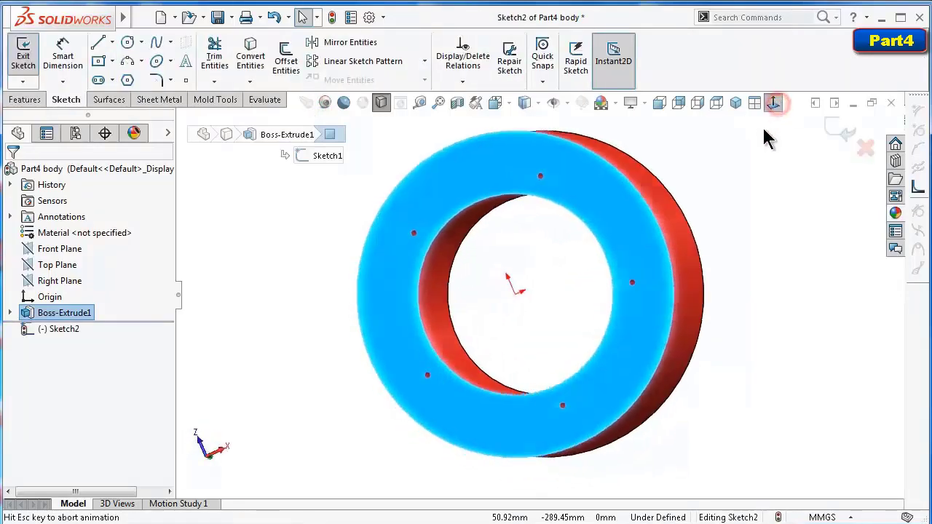
scroll(580, 350, up, 1)
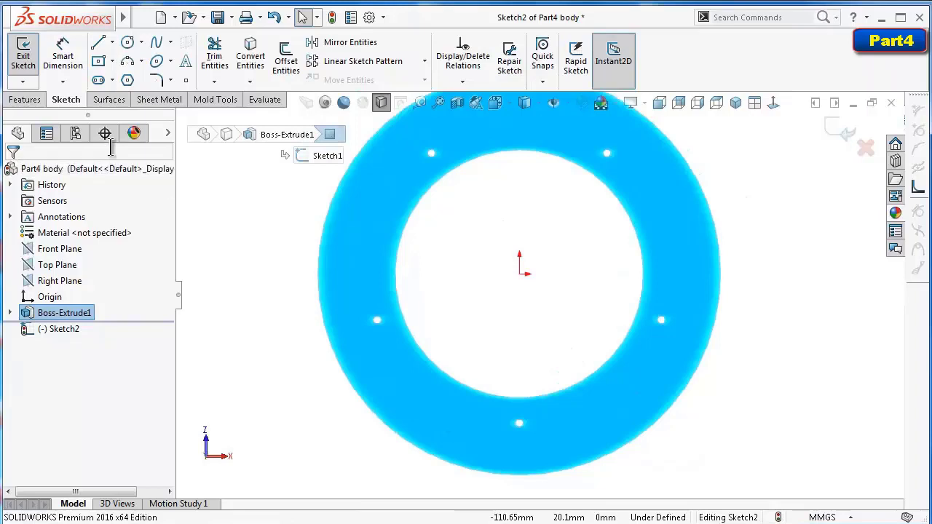
click(112, 79)
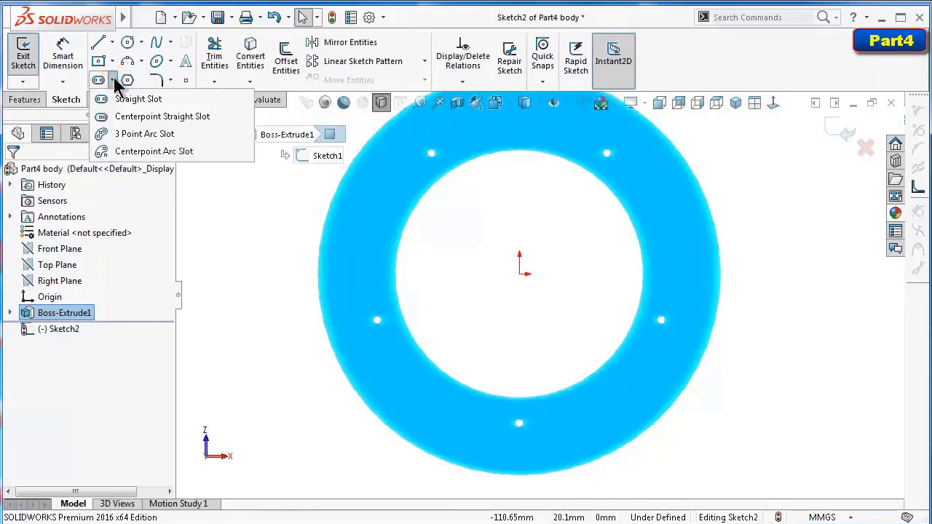
click(127, 137)
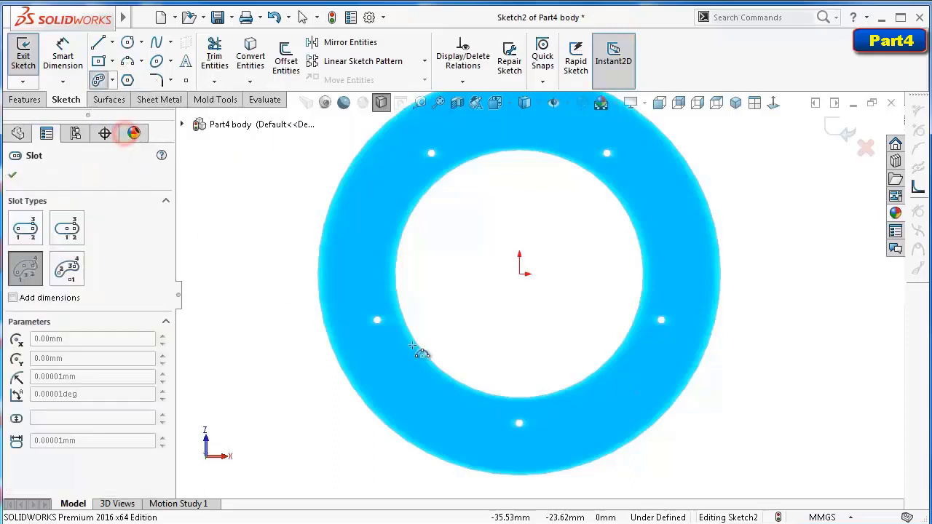
scroll(528, 421, up, 2)
scroll(534, 415, up, 3)
scroll(536, 414, up, 2)
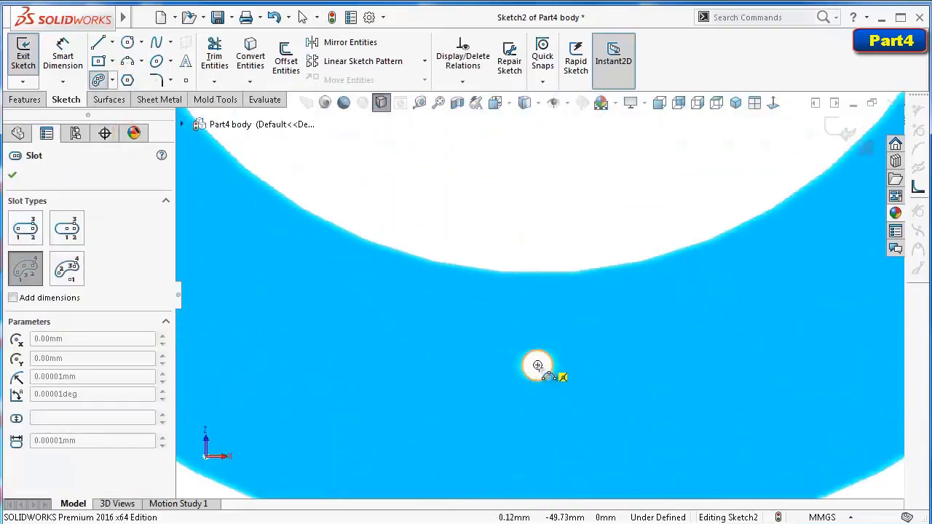
click(538, 365)
click(370, 346)
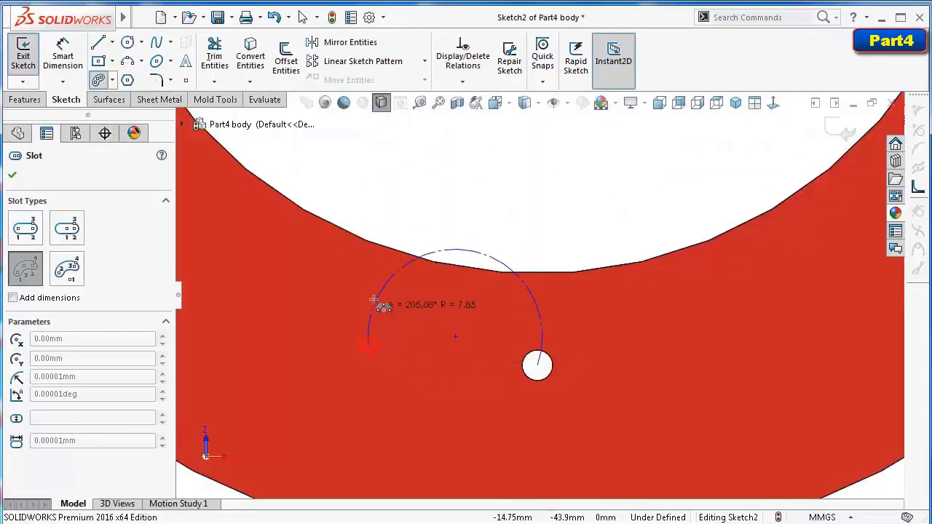
key(Escape)
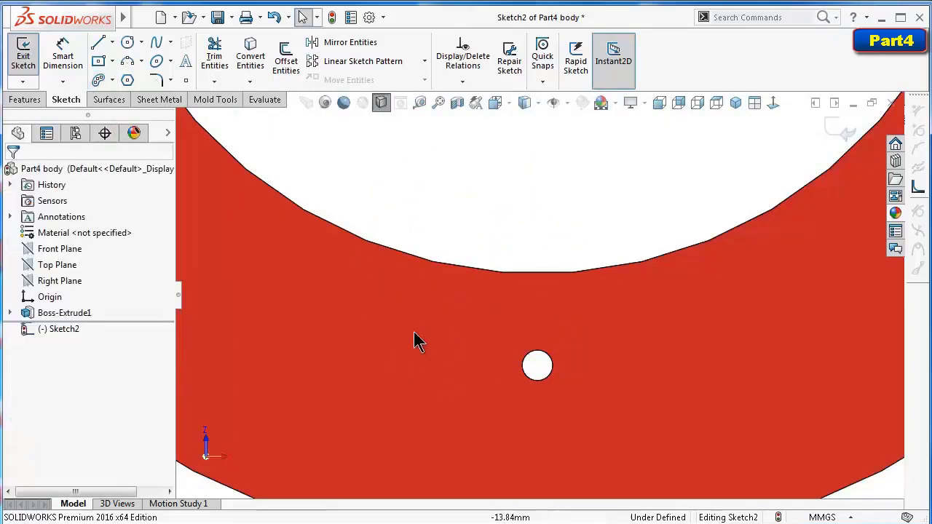
scroll(434, 346, down, 1)
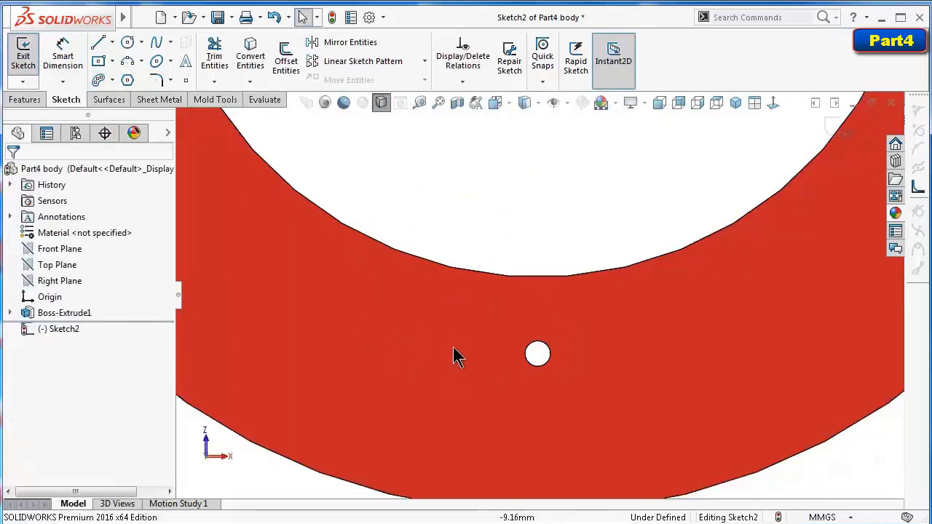
Draw a three-point arc slot curving through the bottom hole
click(98, 80)
click(397, 322)
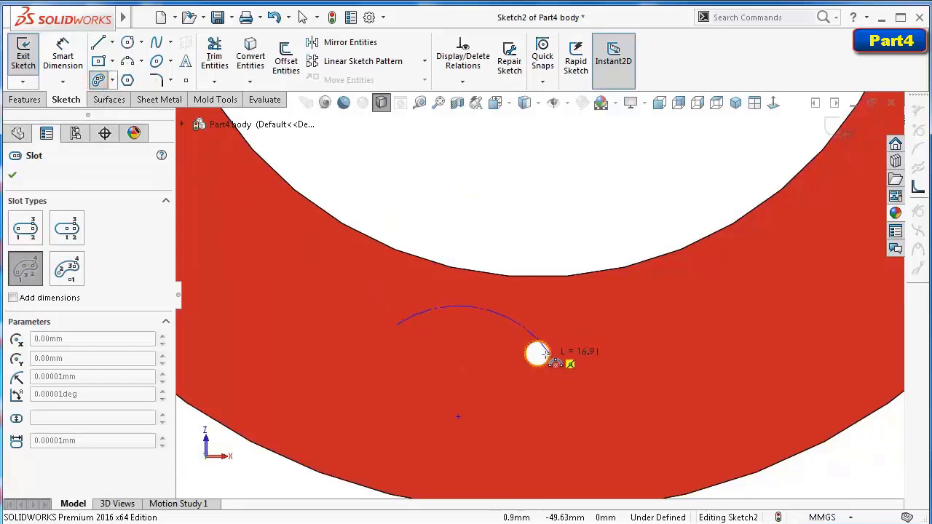
click(652, 341)
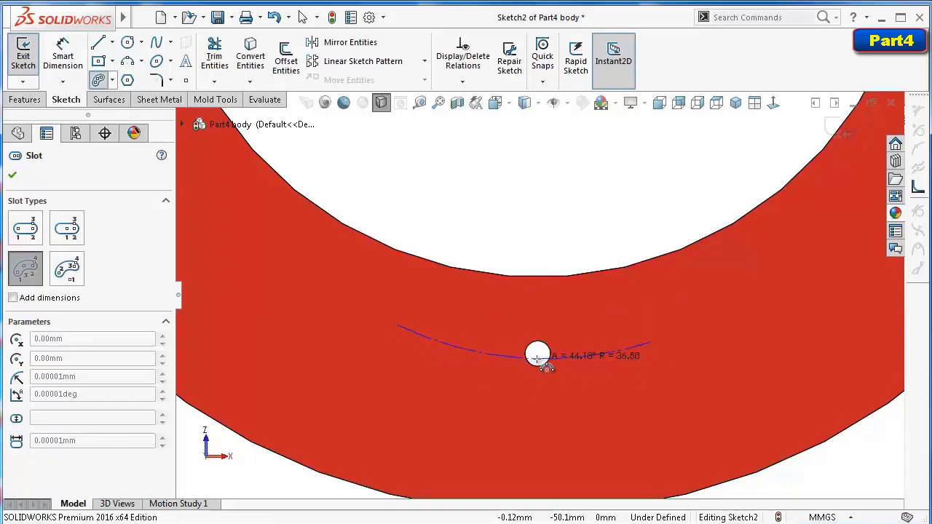
click(537, 358)
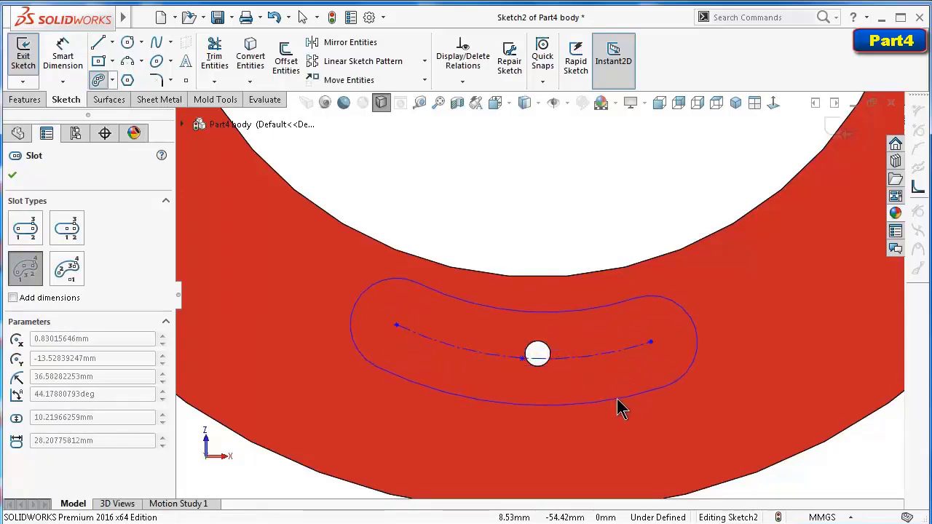
click(628, 406)
key(Escape)
scroll(493, 364, down, 3)
Make the bottom hole coincident with the slot's centre arc
ctrl+click(493, 357)
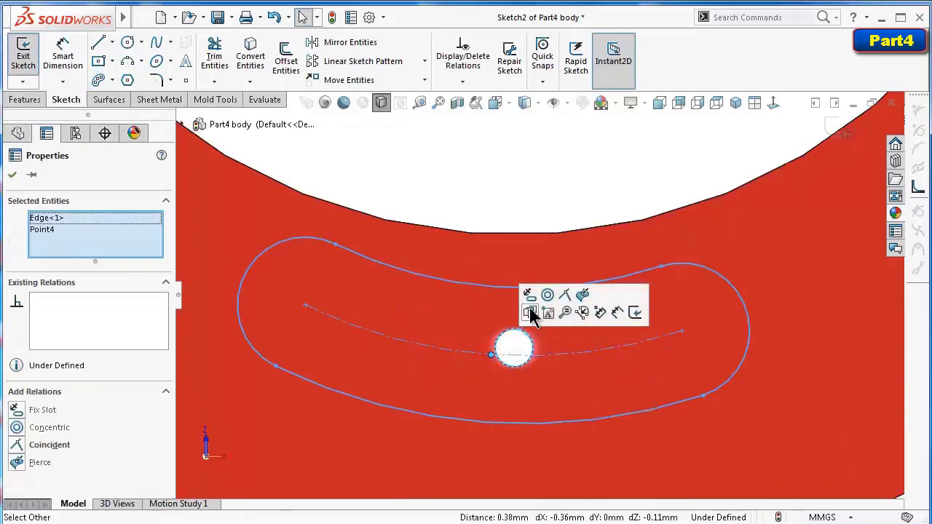
click(547, 295)
click(505, 183)
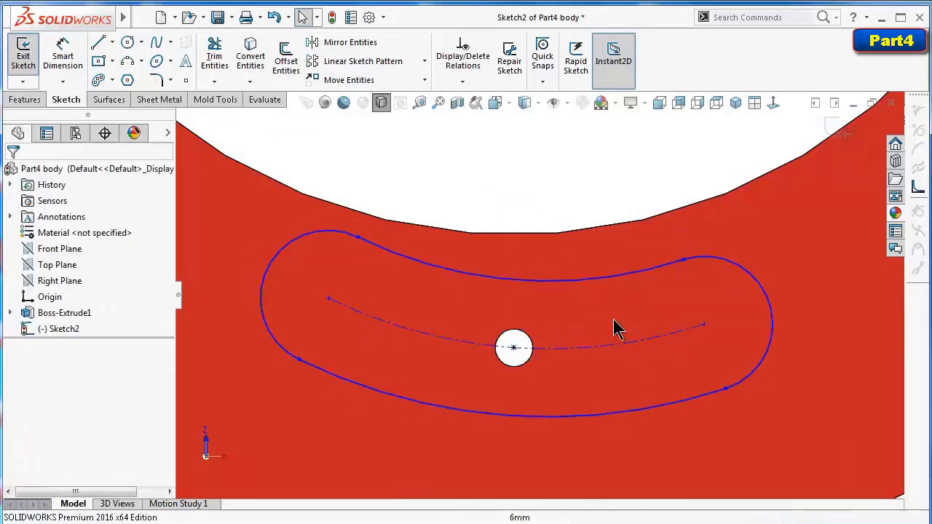
click(704, 327)
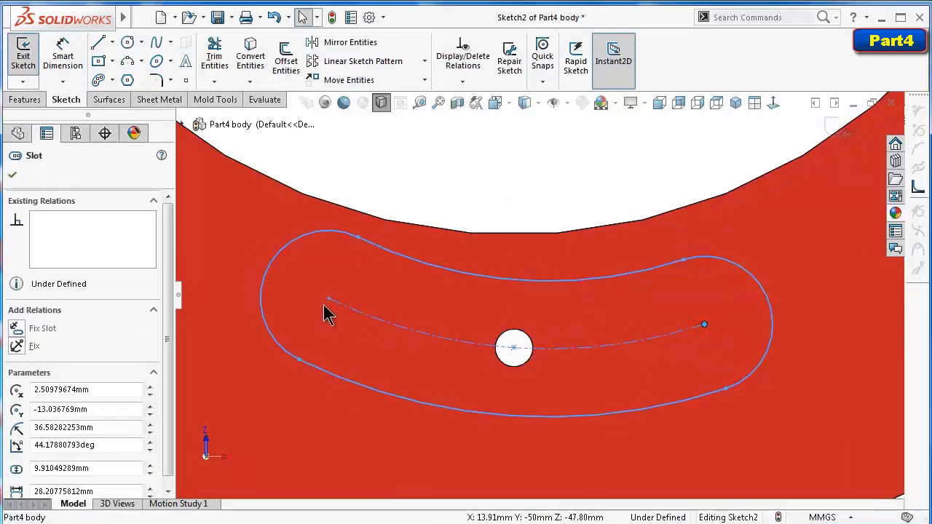
click(536, 156)
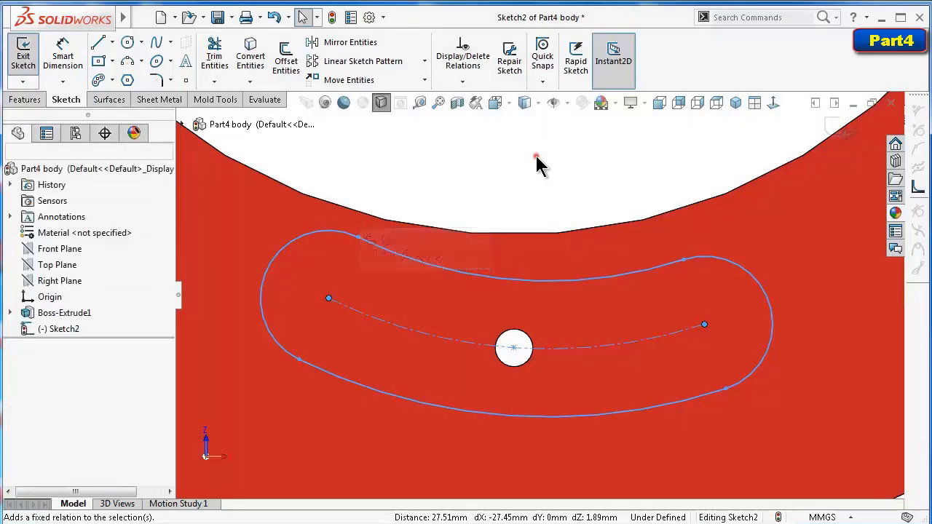
click(111, 42)
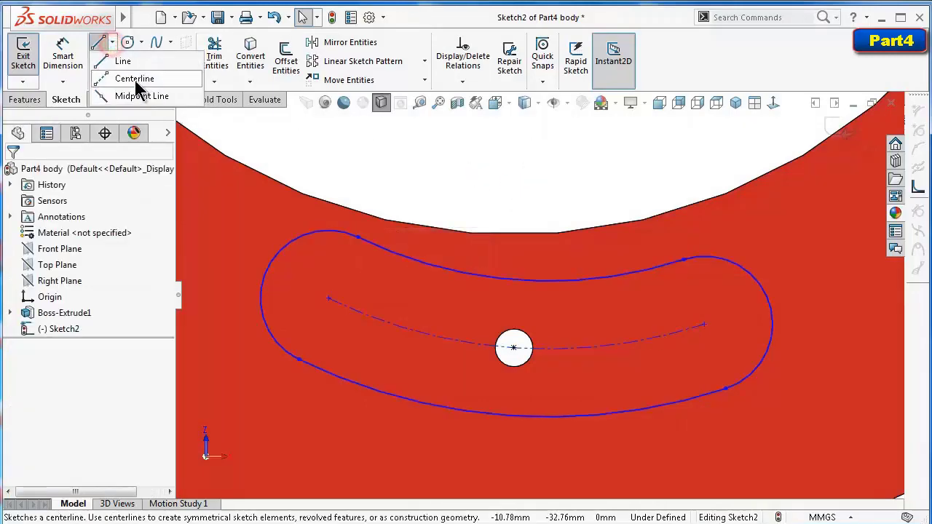
Draw a horizontal construction centreline between the slot's two ends
click(133, 78)
click(329, 299)
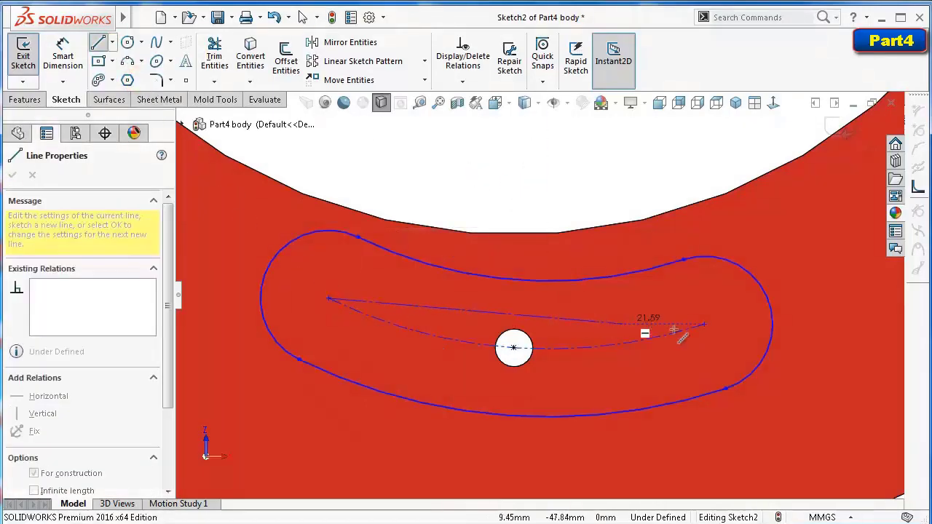
click(705, 324)
key(Escape)
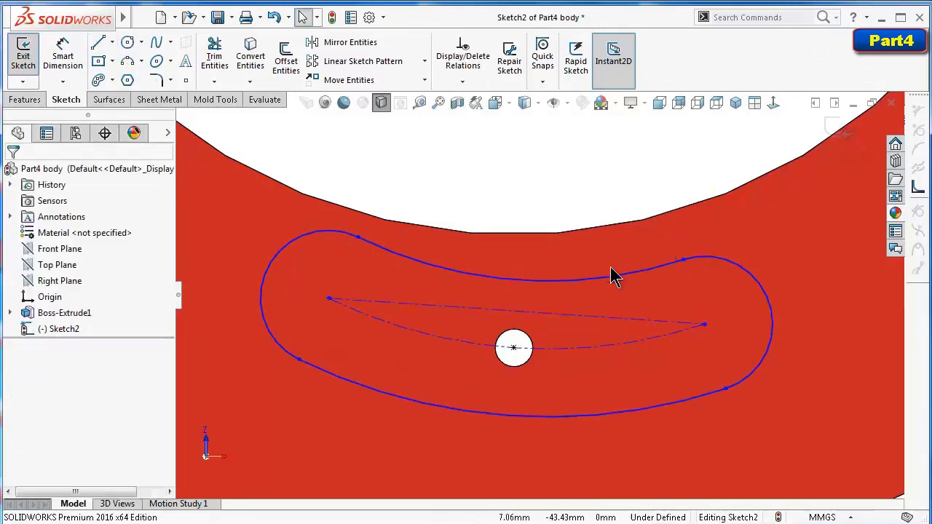
click(609, 319)
click(649, 264)
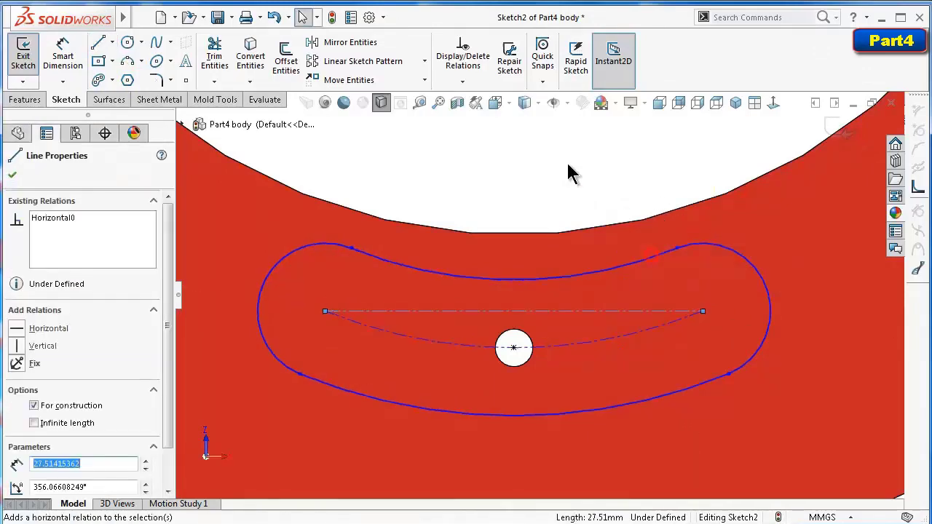
click(565, 162)
Dimension the slot's end arc radius to R4 (first entered as 3, then corrected)
scroll(552, 198, up, 2)
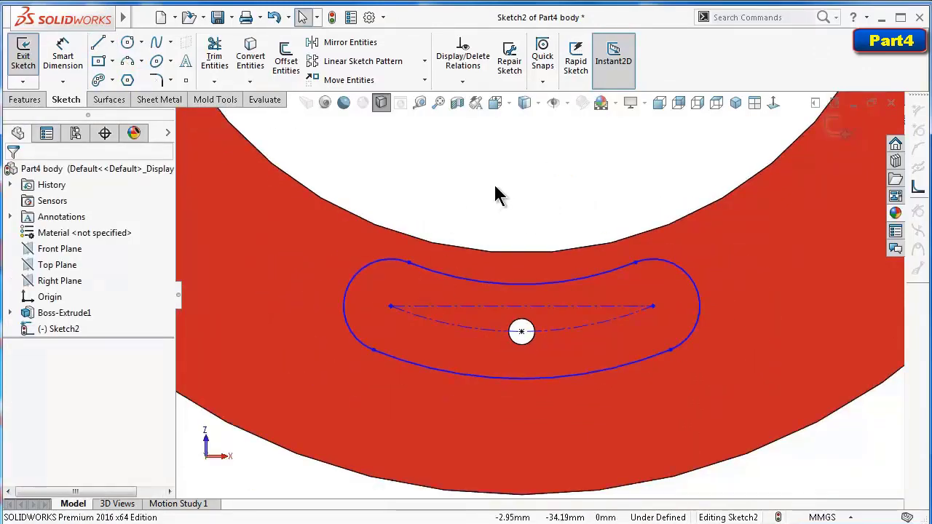
right_drag(498, 195, 453, 141)
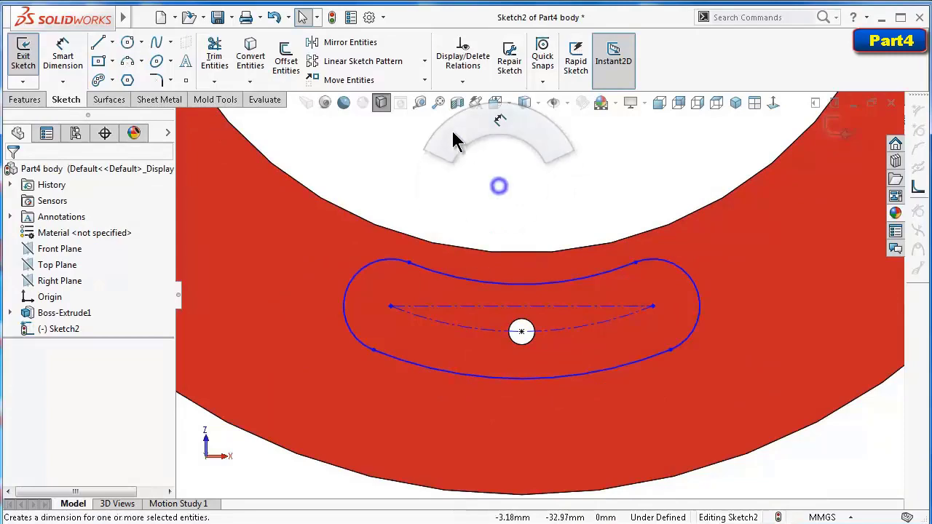
click(378, 262)
click(278, 303)
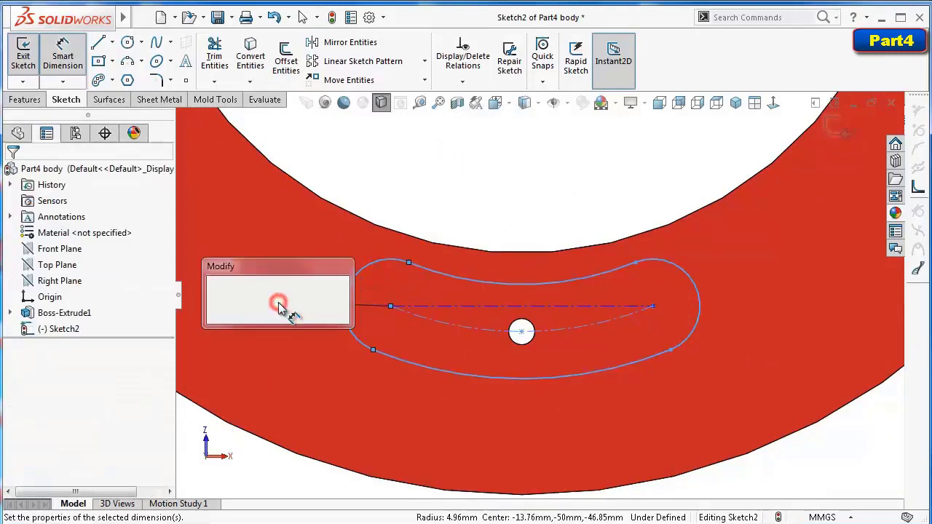
text(3)
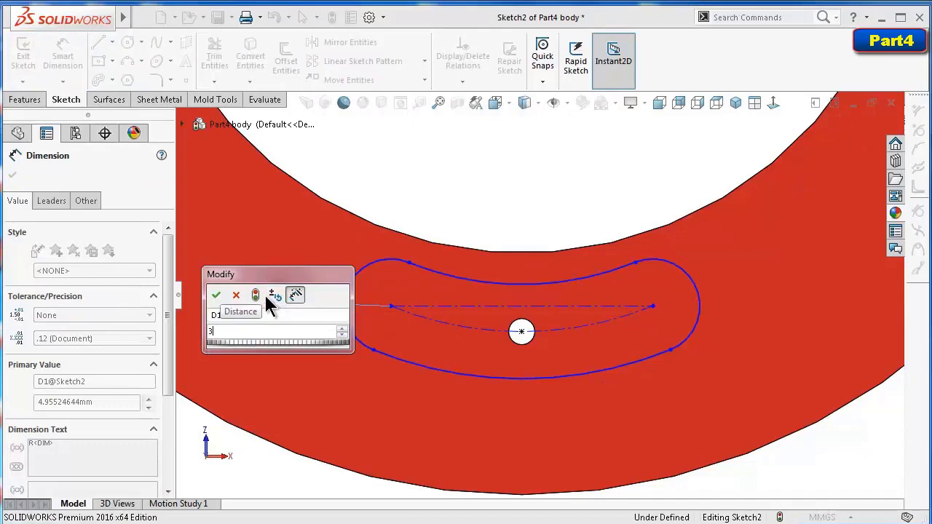
key(Return)
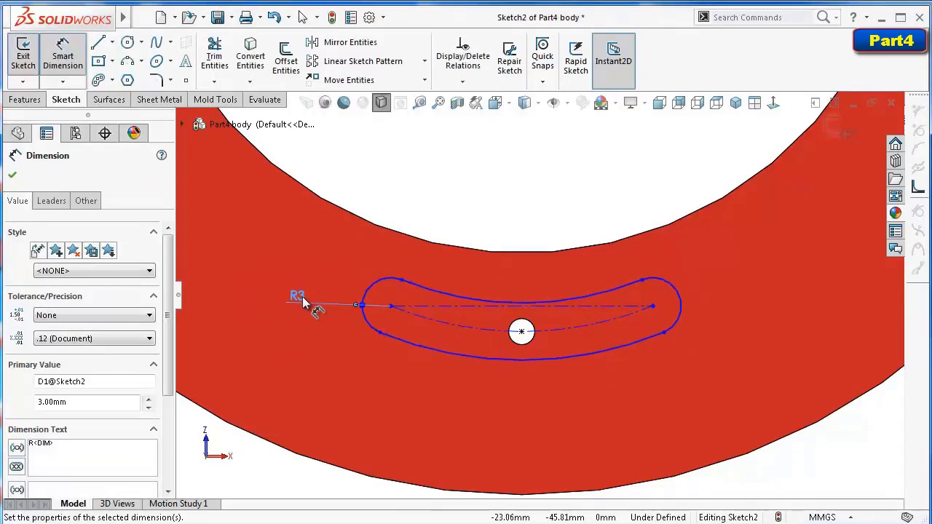
double_click(301, 295)
text(4)
key(Return)
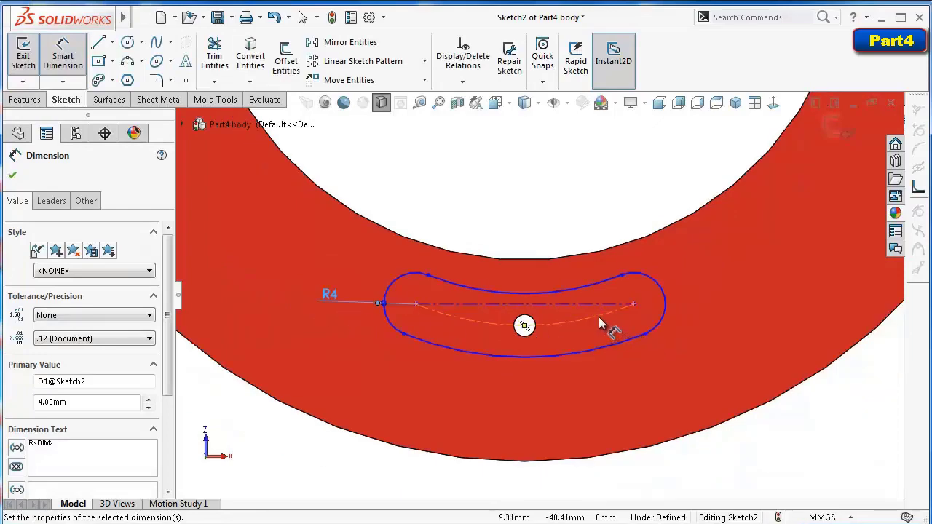
key(Escape)
Make the slot arc's centre point coincident with the sketch origin
scroll(631, 319, down, 3)
click(580, 359)
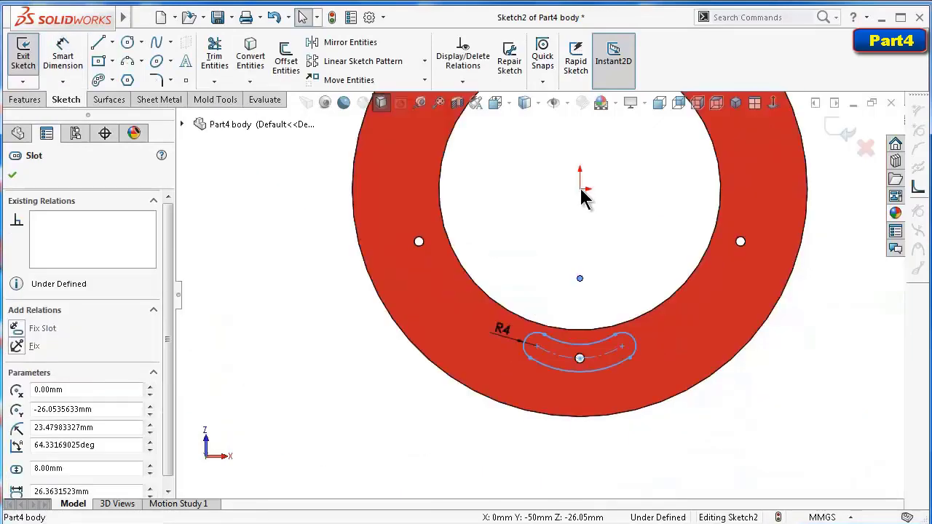
ctrl+click(579, 189)
click(655, 128)
click(555, 215)
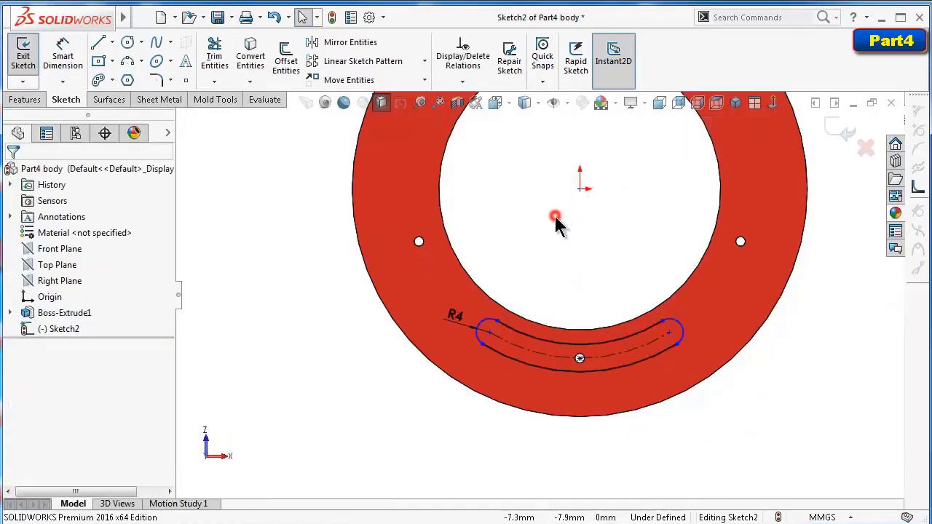
Dimension the distance between the slot's end points to 40 mm (first entered as 35)
right_drag(560, 300, 558, 209)
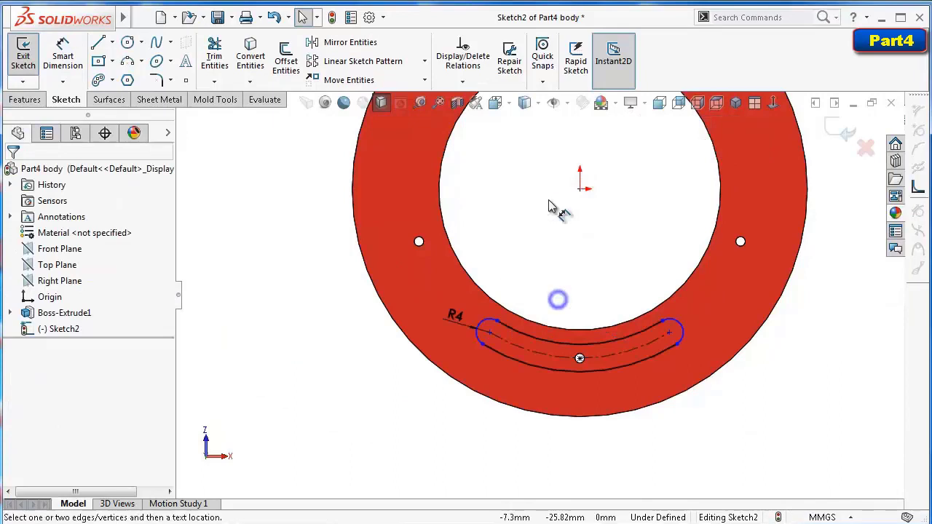
click(490, 337)
click(668, 334)
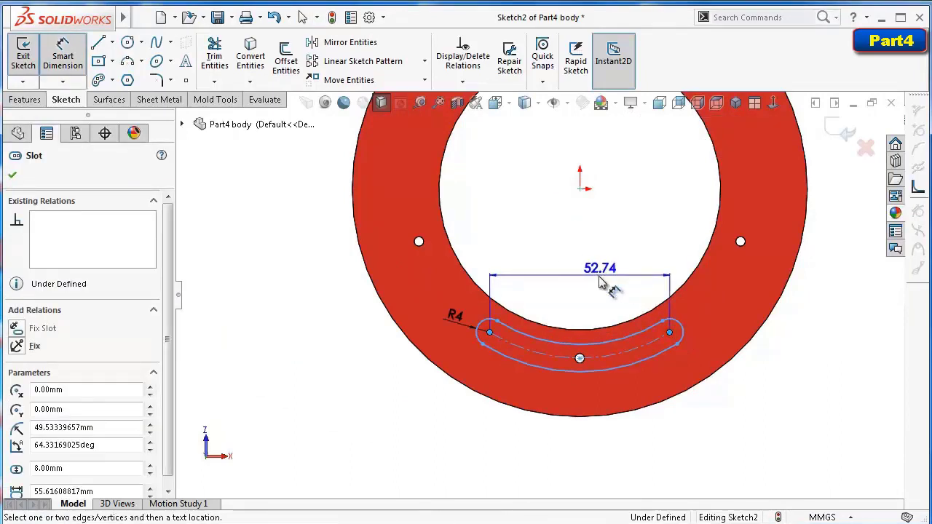
click(601, 275)
text(35)
key(Return)
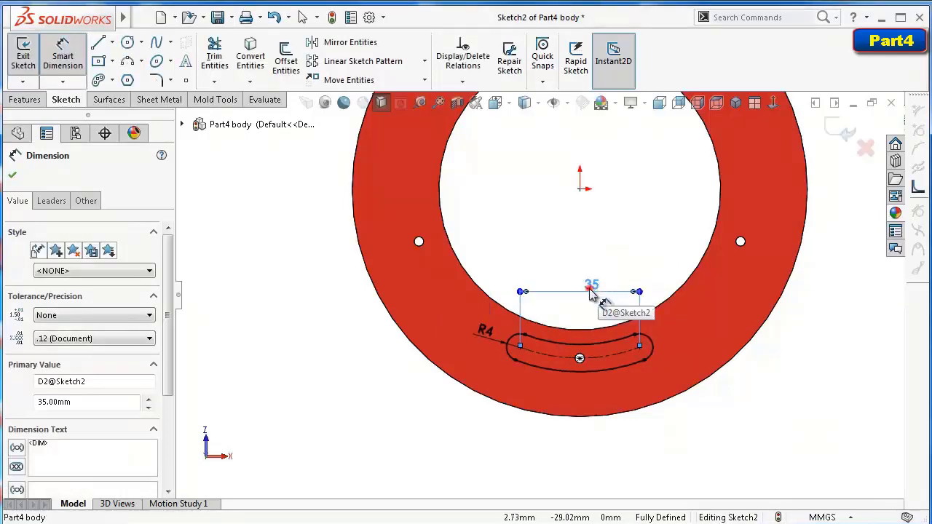
double_click(592, 286)
text(40)
key(Return)
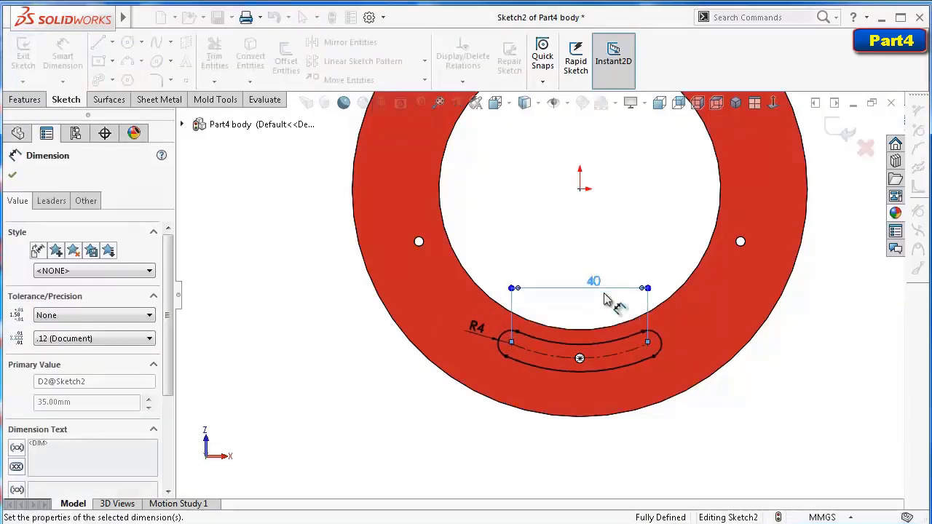
click(583, 245)
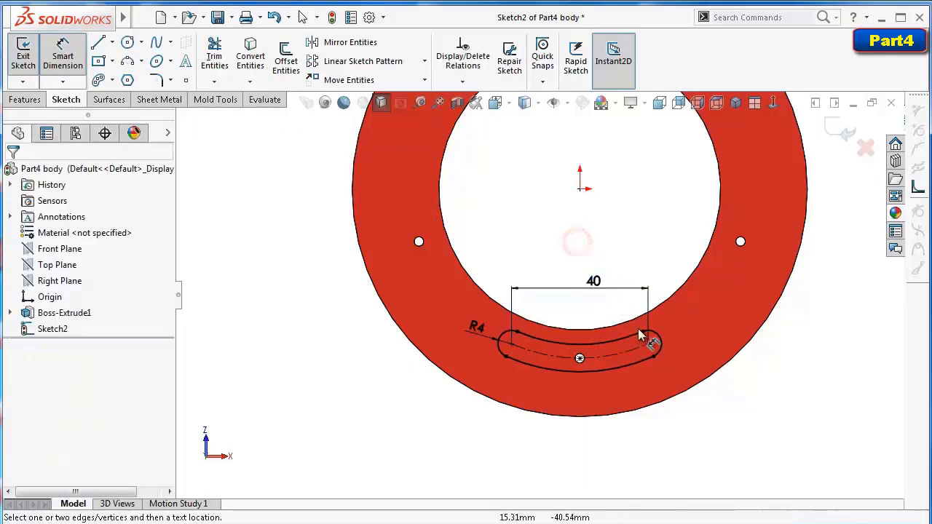
Create a 5-instance circular sketch pattern of the slot about the origin
key(Escape)
scroll(627, 329, up, 2)
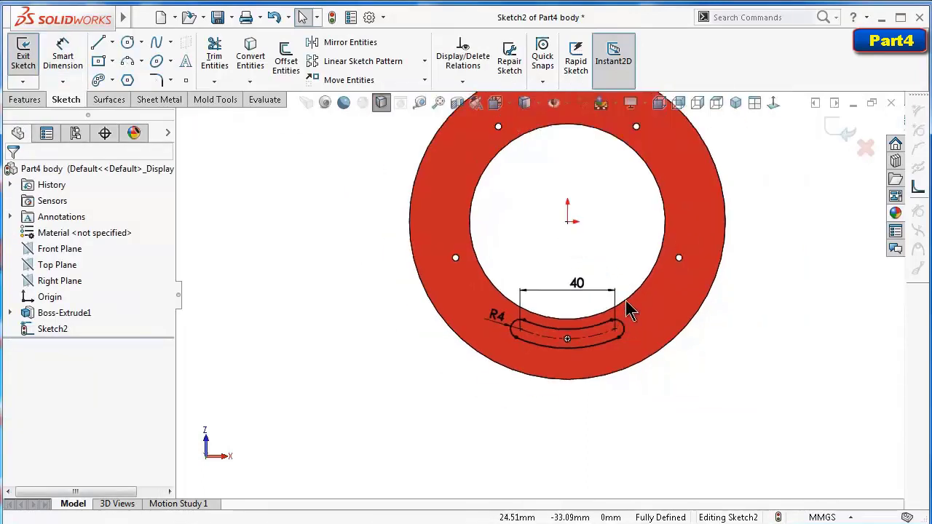
click(424, 61)
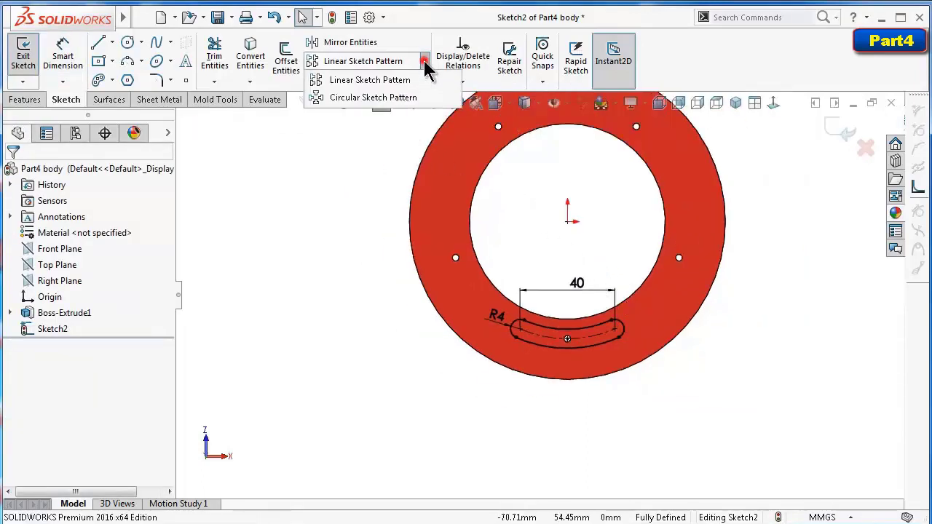
click(408, 98)
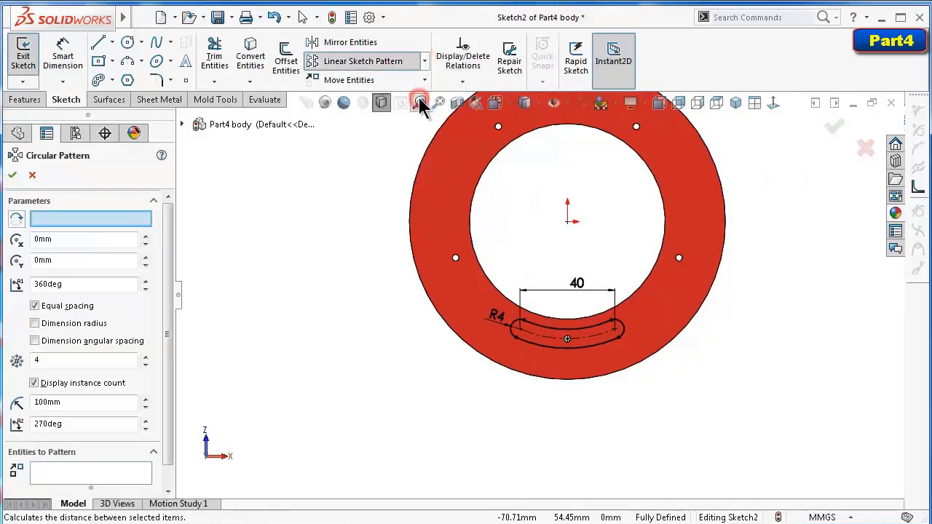
click(125, 222)
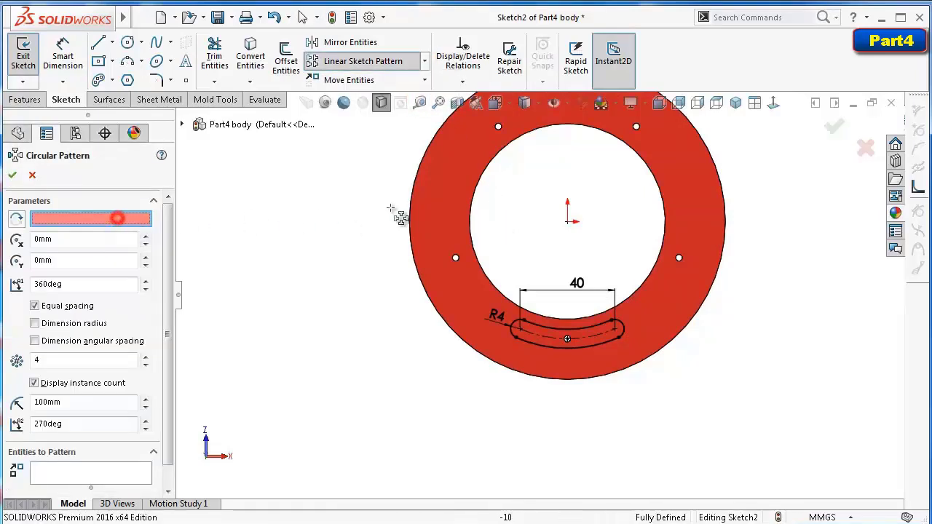
click(569, 223)
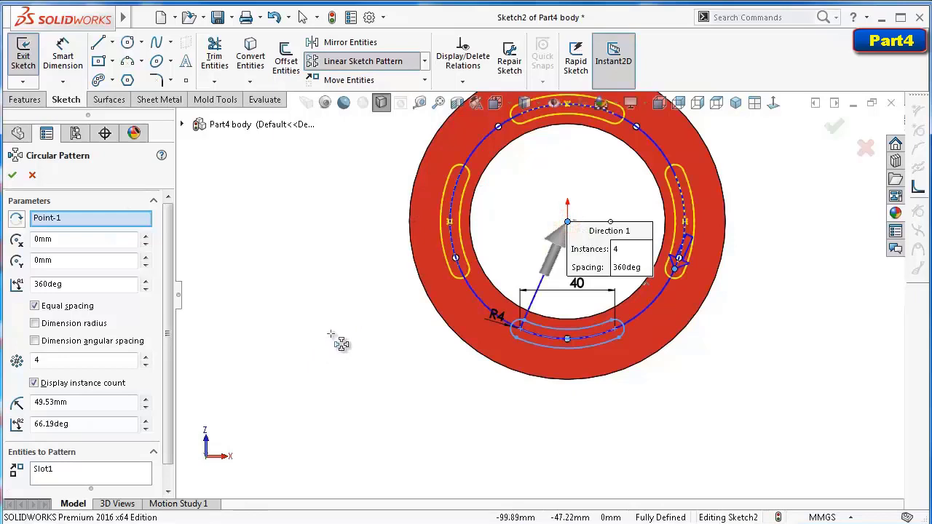
click(145, 356)
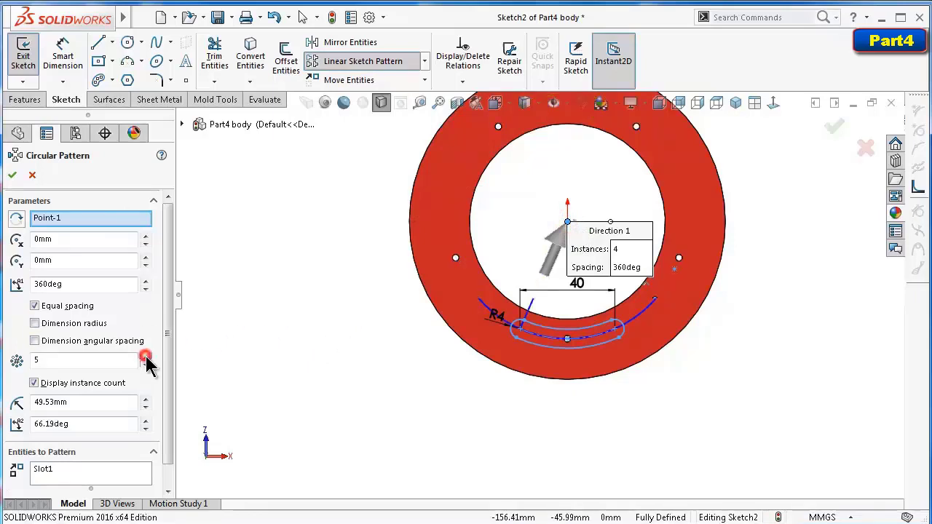
click(13, 176)
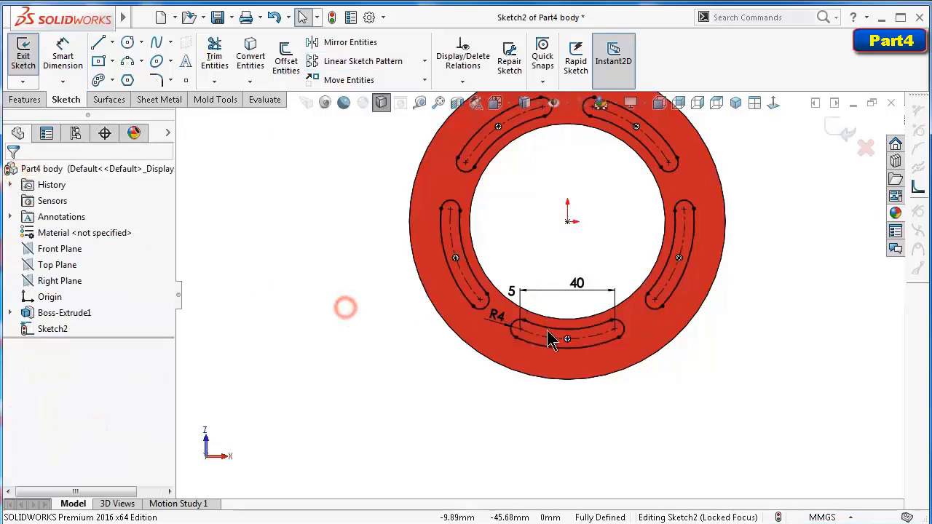
Change the slot end-to-end dimension from 40 to 35 mm
double_click(575, 291)
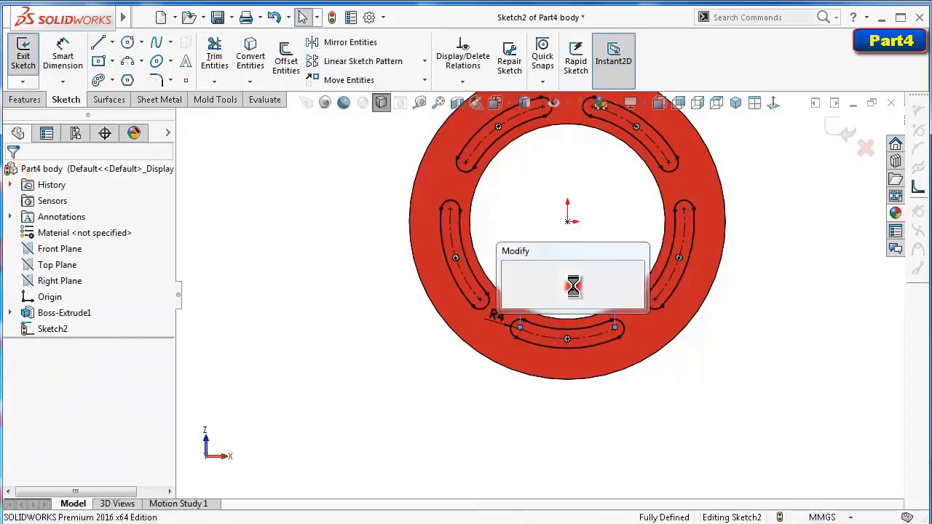
text(35)
key(Return)
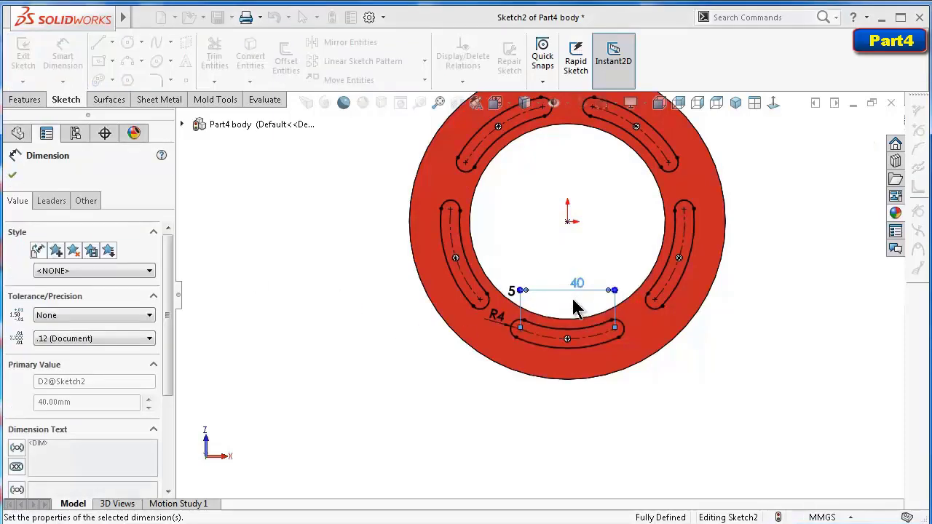
middle_drag(500, 375, 493, 343)
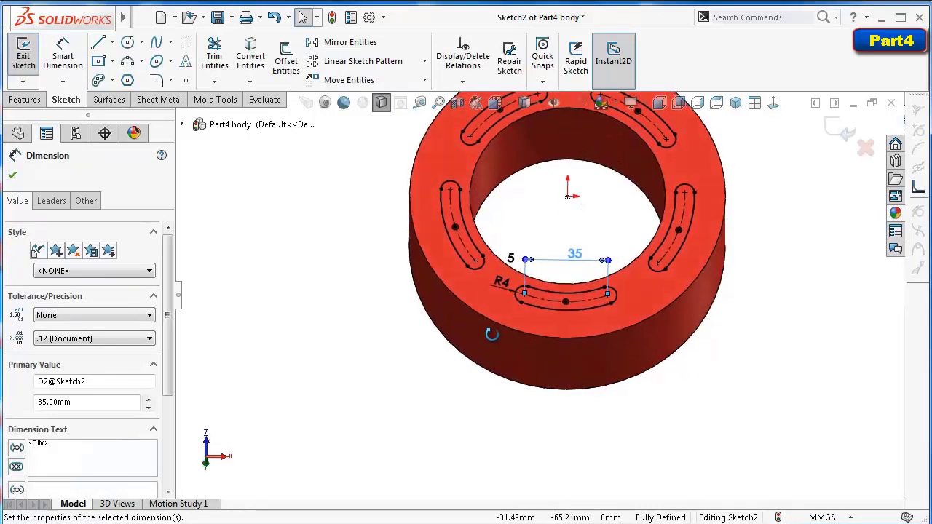
click(30, 99)
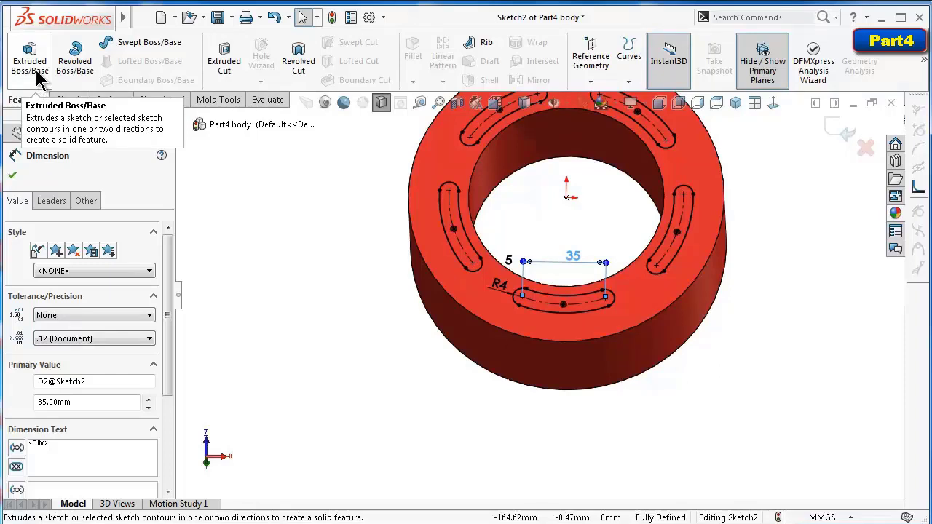
Convert the ring's outer circular edge into Sketch2 geometry with Convert Entities
click(295, 225)
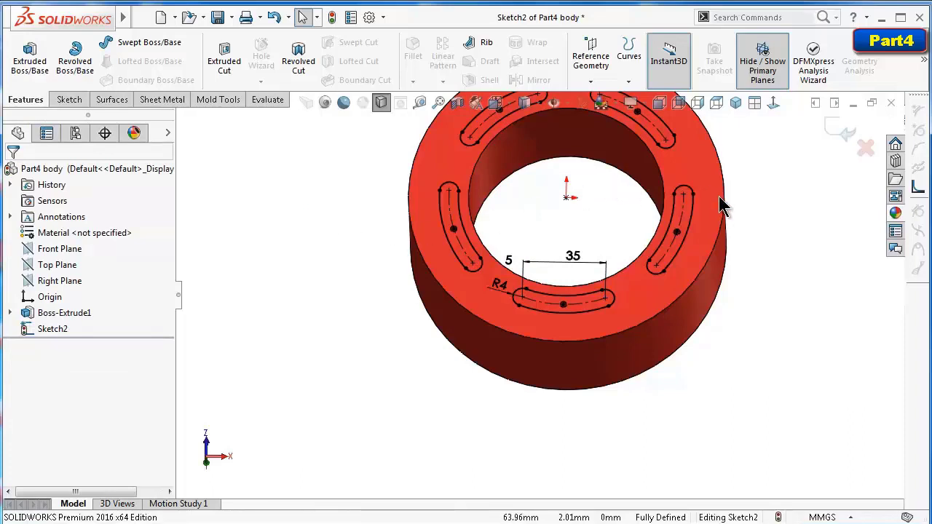
click(726, 218)
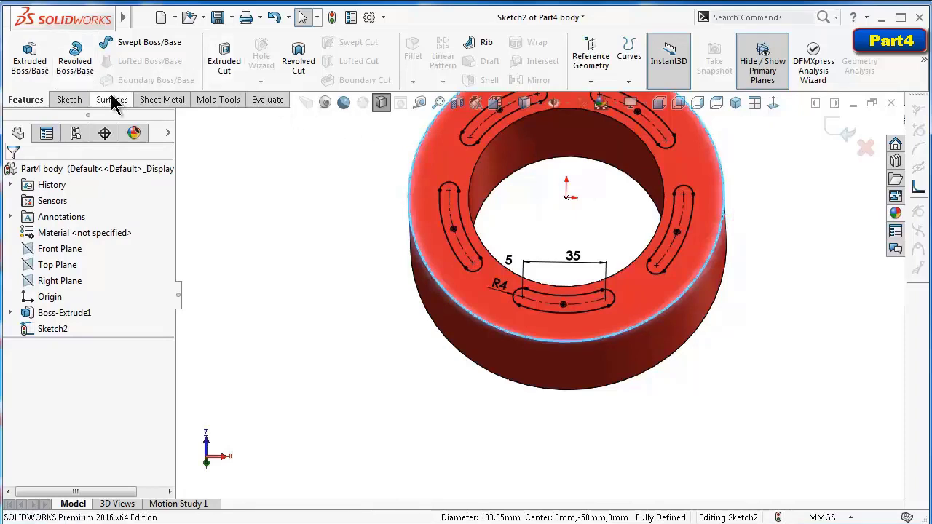
click(78, 108)
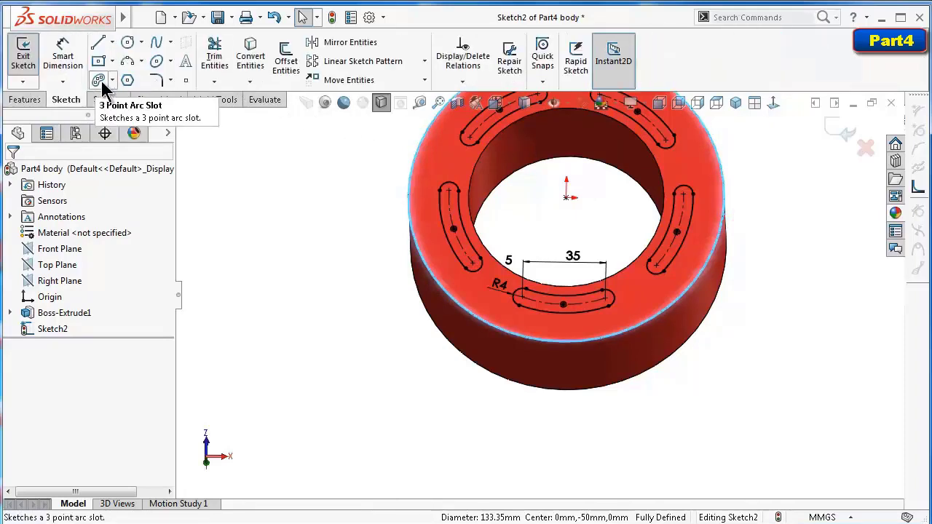
click(250, 77)
Extrude Sketch2 as a 5.5 mm blind boss, creating Boss-Extrude2
middle_drag(356, 250, 297, 225)
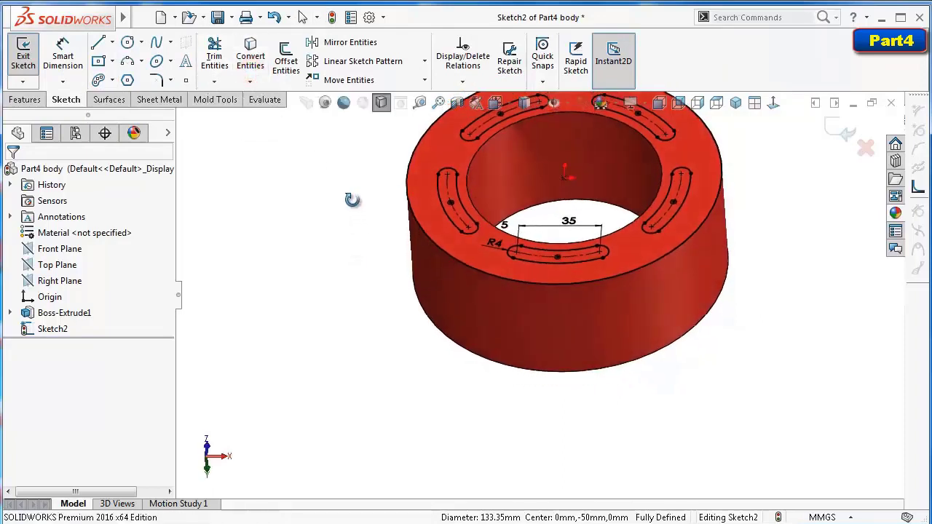
click(24, 100)
click(29, 73)
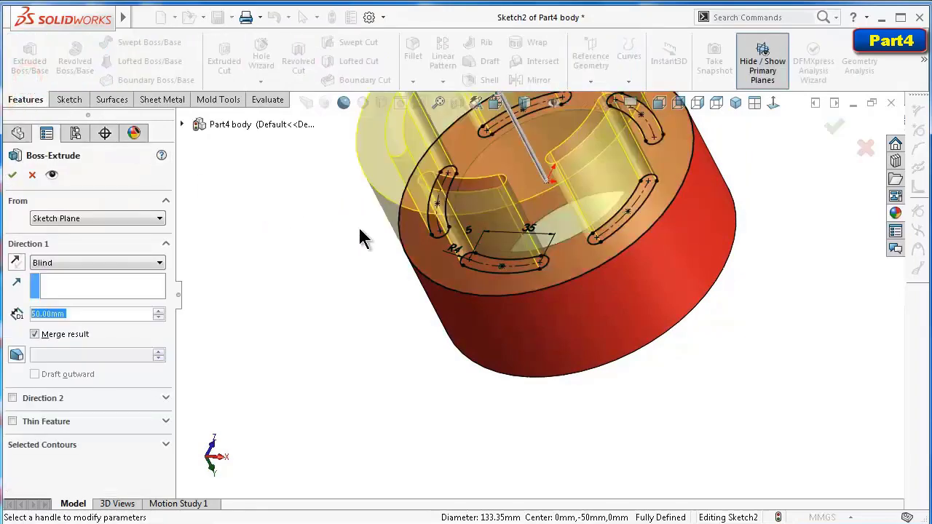
mouse_move(408, 262)
middle_down()
mouse_move(422, 354)
mouse_move(395, 348)
middle_up()
text(5)
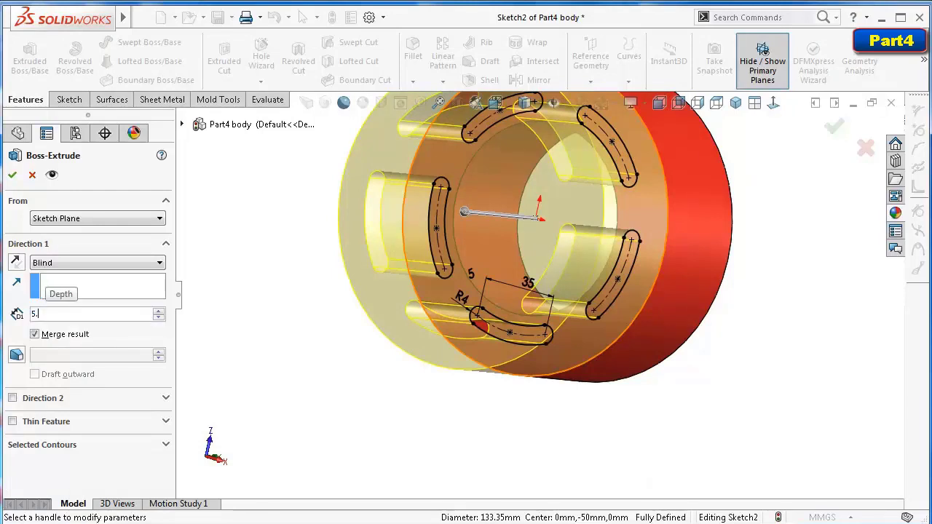
text(.5)
key(Return)
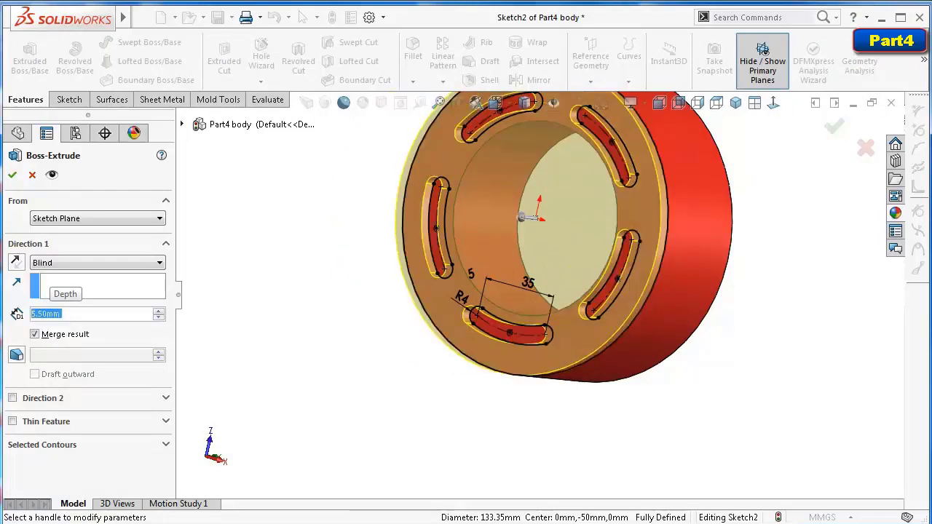
click(12, 175)
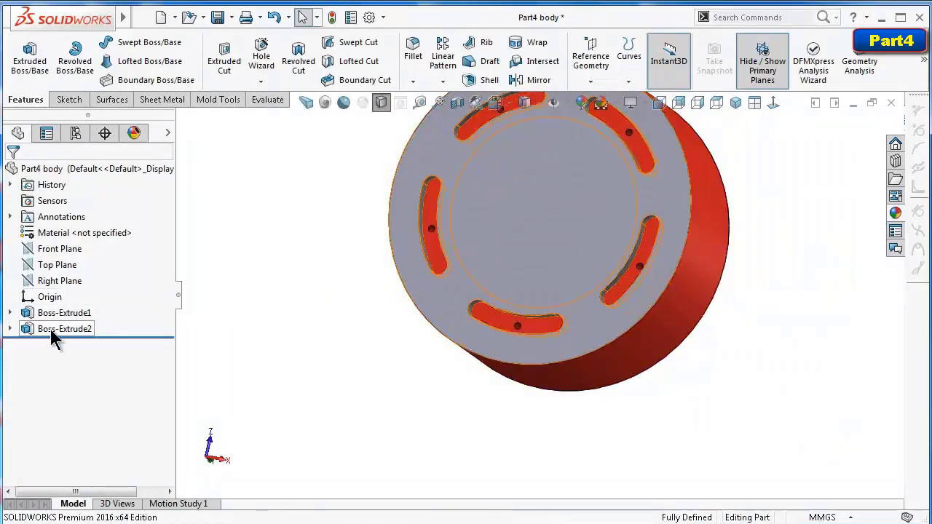
Apply the Red appearance to Boss-Extrude2
click(57, 329)
click(896, 213)
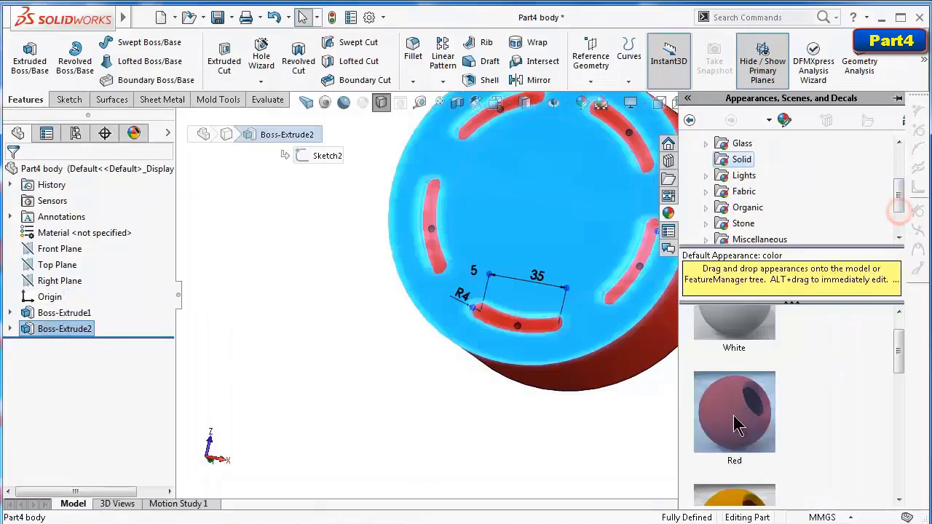
click(736, 423)
Hide Sketch2 under Boss-Extrude2 and start an Extruded Cut
mouse_move(599, 397)
middle_down()
mouse_move(608, 421)
mouse_move(568, 408)
middle_up()
click(9, 329)
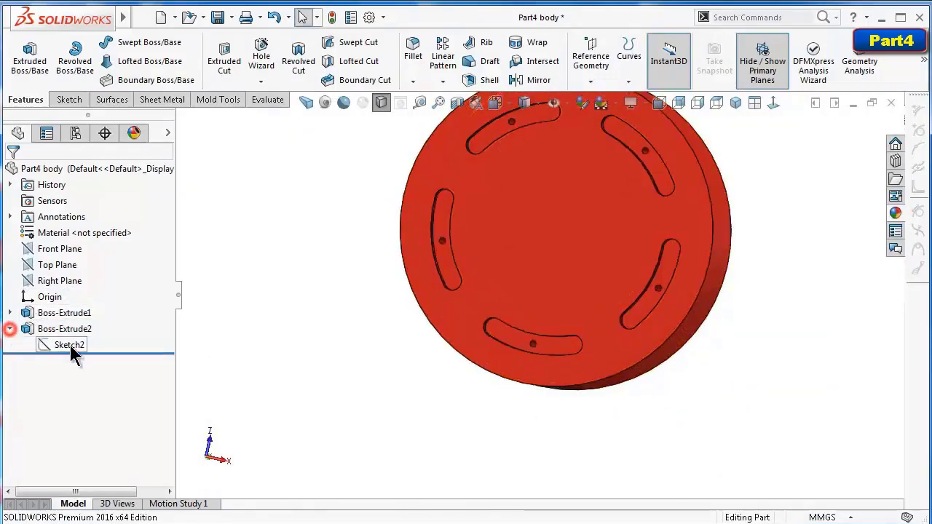
click(70, 345)
click(82, 322)
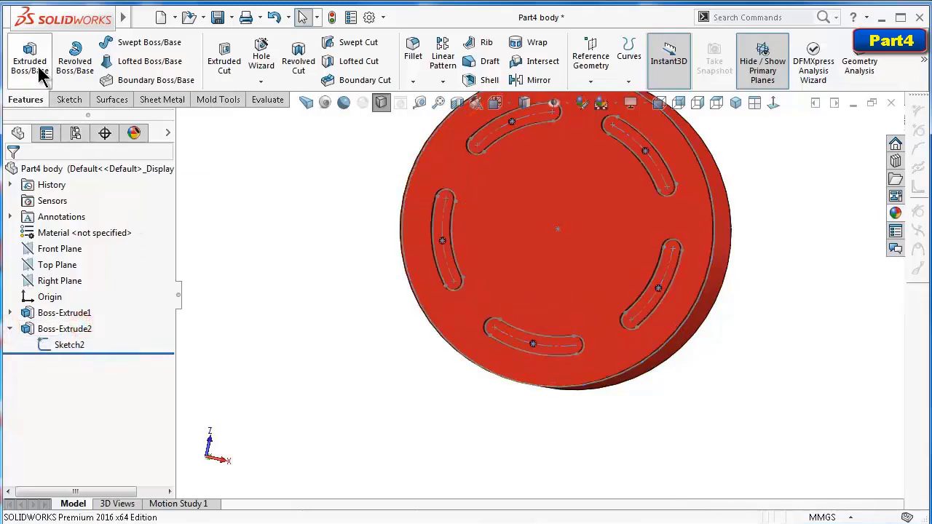
click(225, 64)
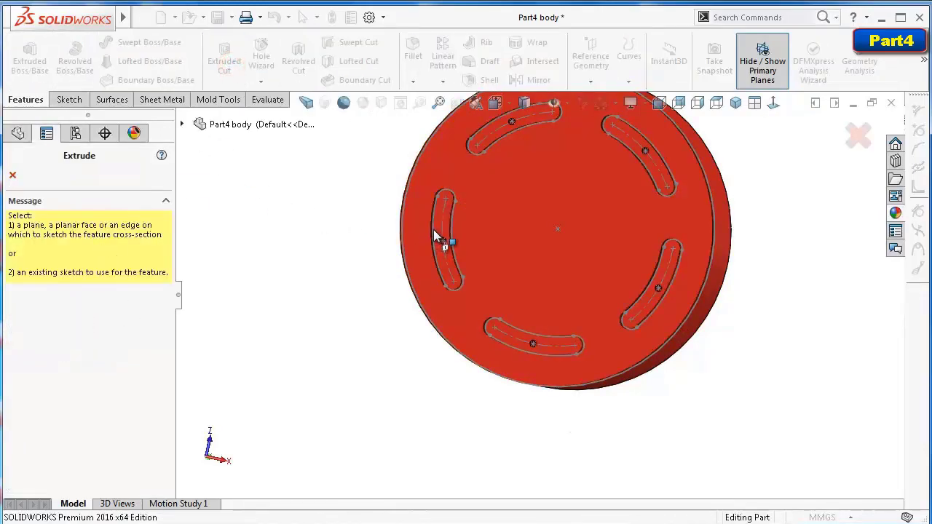
Select the arc slot regions of Sketch2 as the cut's selected contours
click(435, 235)
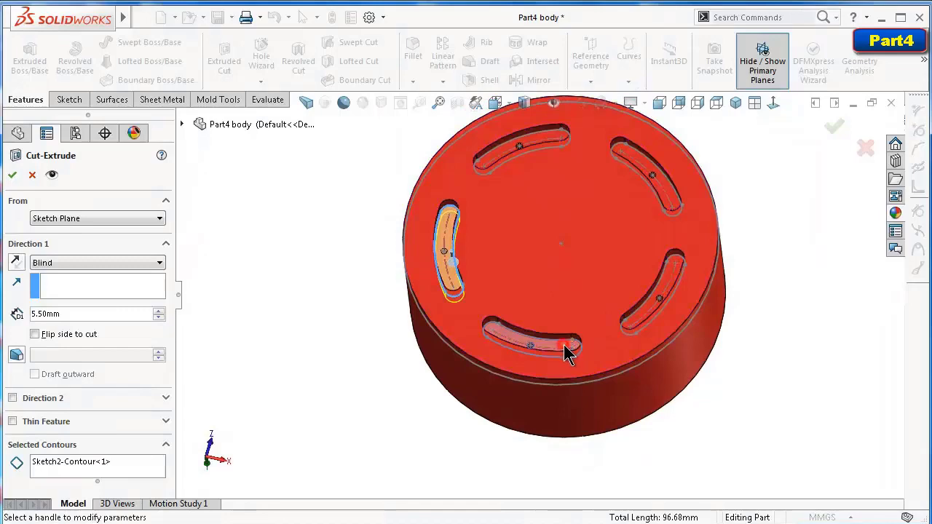
scroll(774, 233, down, 2)
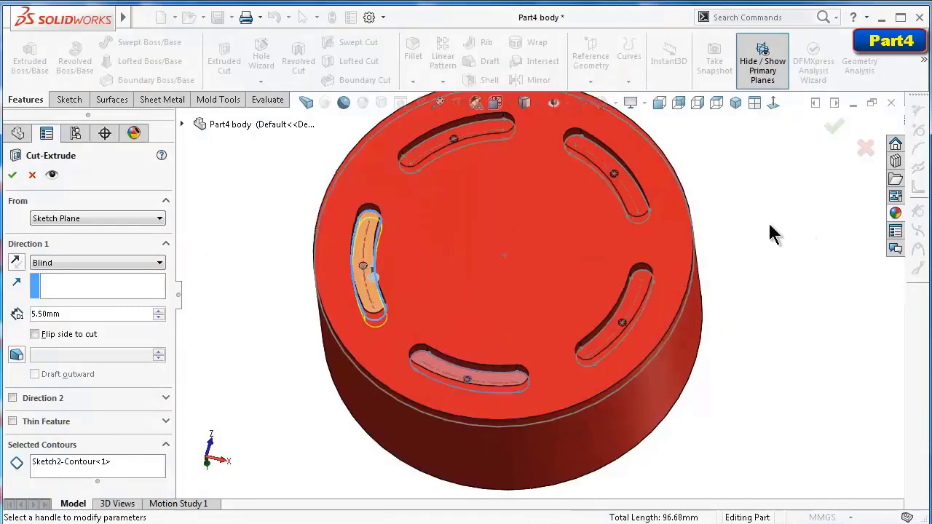
scroll(724, 316, down, 1)
scroll(461, 429, down, 2)
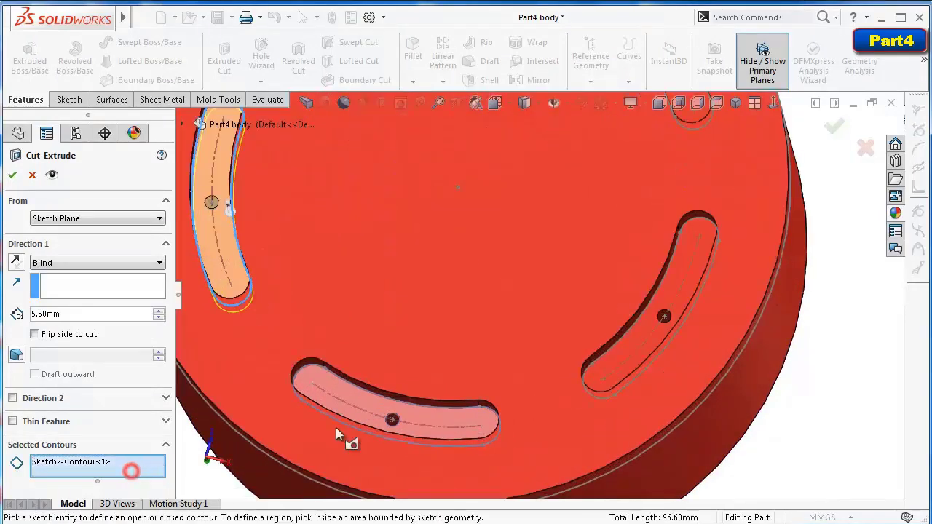
click(476, 414)
click(629, 350)
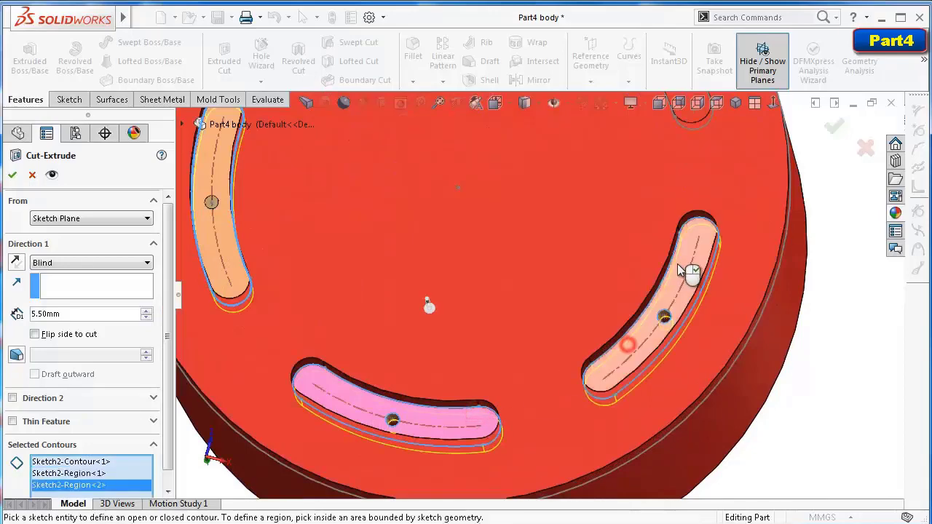
scroll(650, 177, up, 2)
click(650, 160)
scroll(641, 168, up, 2)
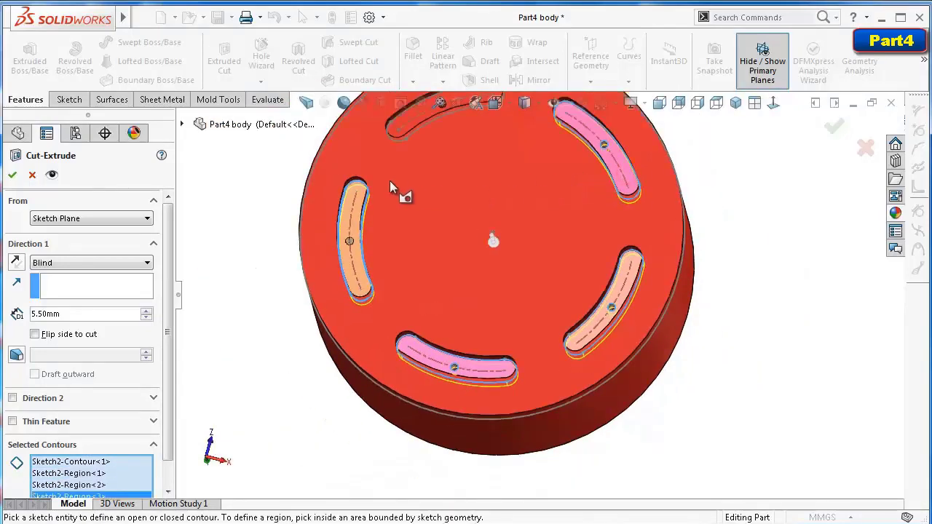
Set the blind cut depth to 35 mm and accept Cut-Extrude1
middle_drag(441, 191, 164, 306)
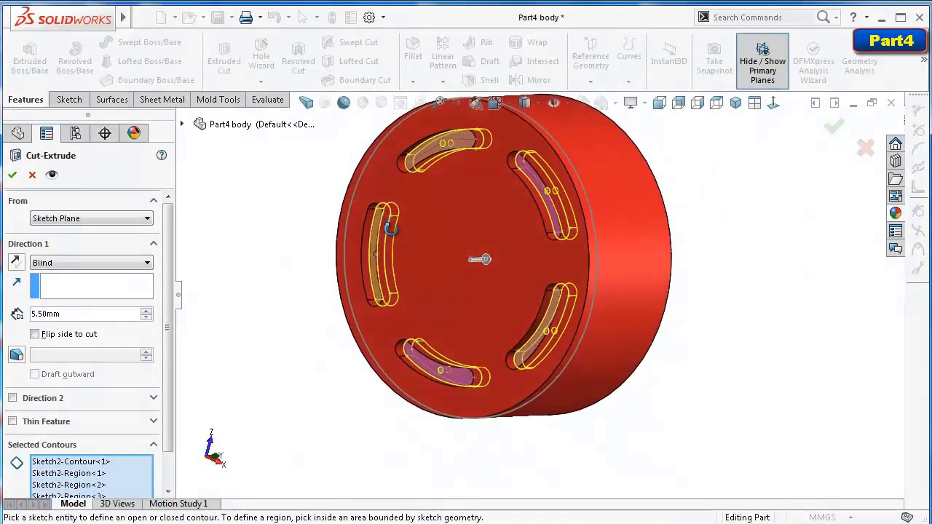
click(146, 310)
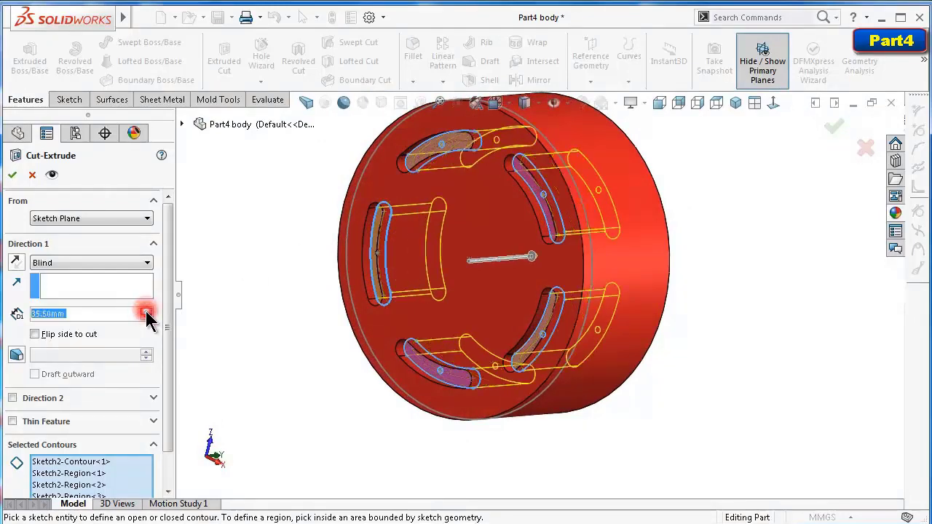
middle_drag(408, 279, 143, 330)
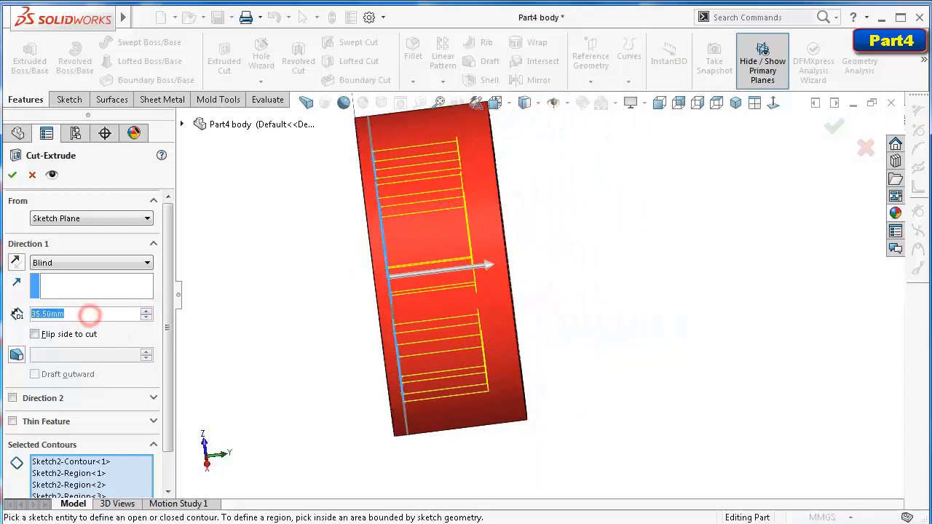
text(34)
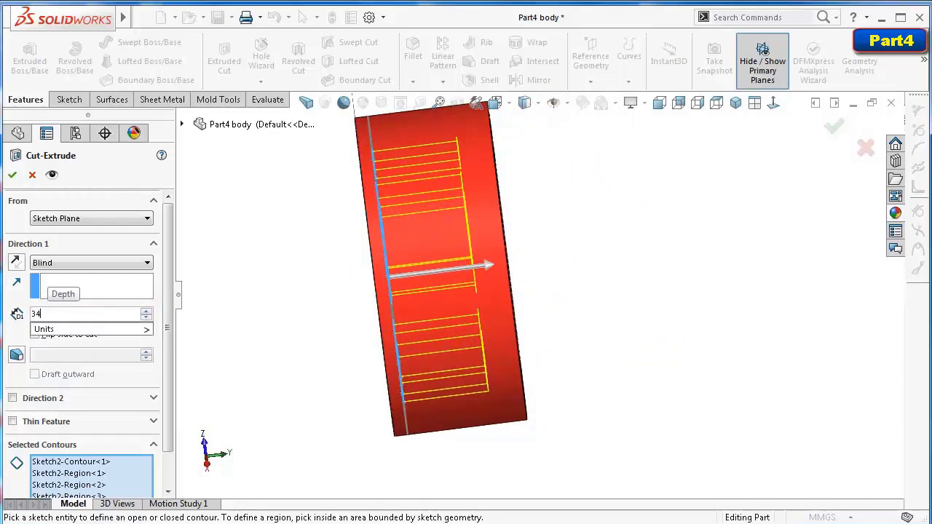
click(75, 314)
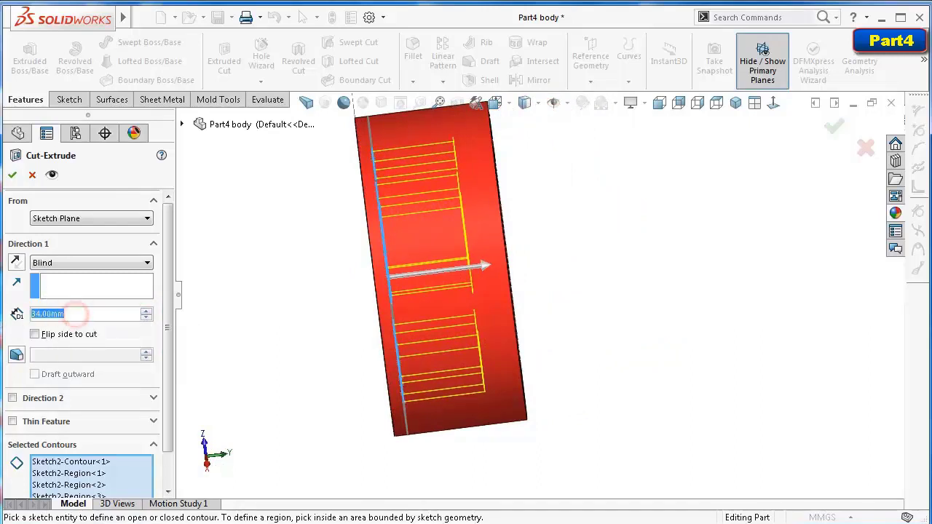
text(35)
key(Return)
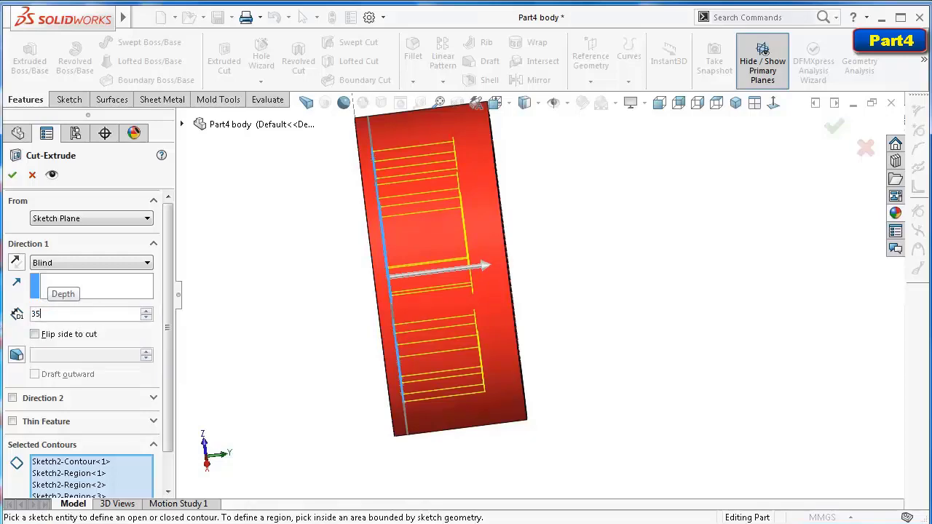
click(13, 175)
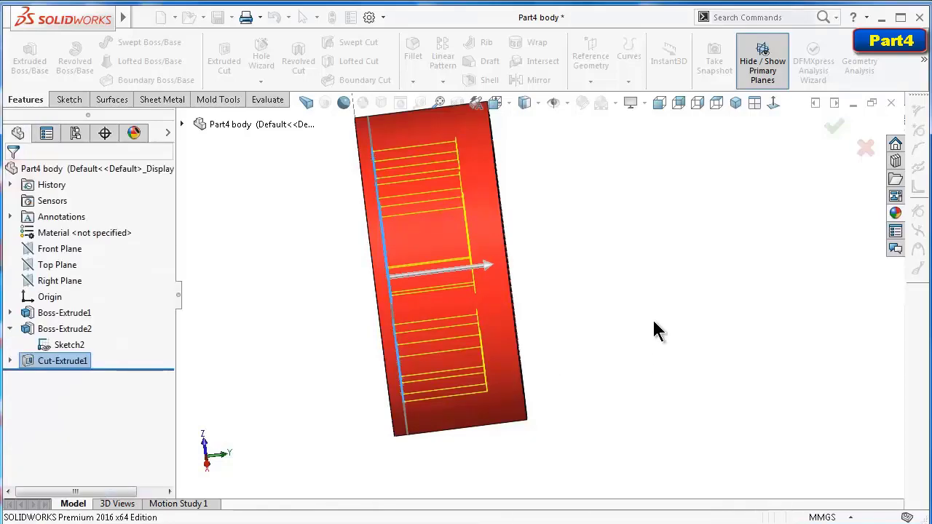
click(643, 301)
Hide Sketch2 and turn the model toward the slotted face
key(ctrl+7)
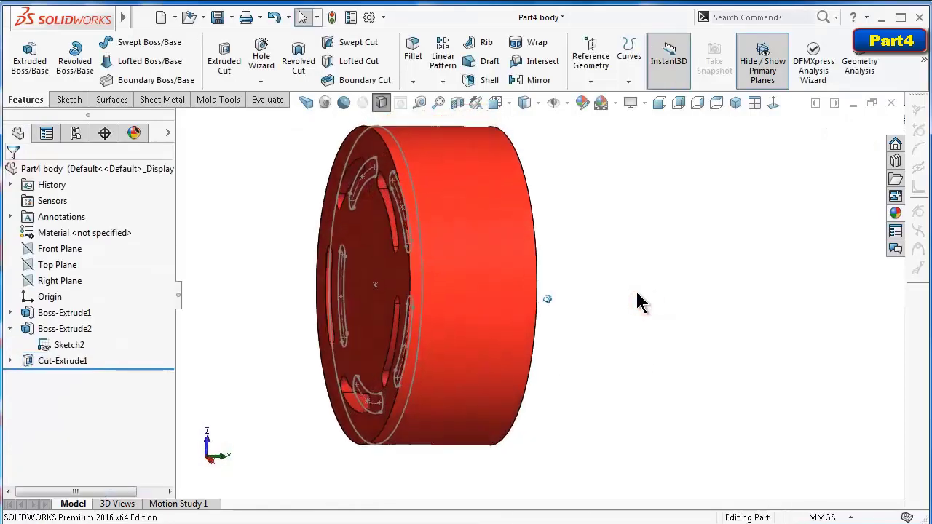
click(72, 346)
click(81, 312)
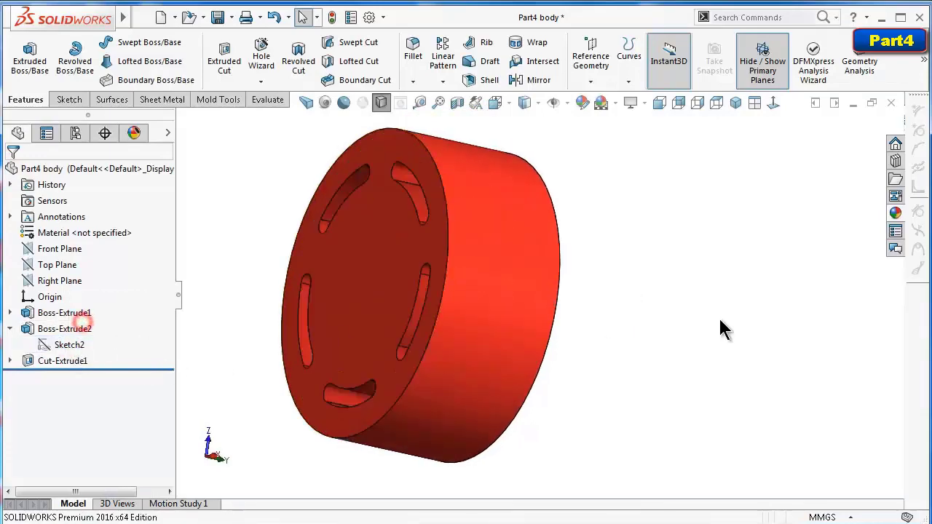
middle_drag(719, 318, 725, 328)
key(Right)
key(Right)
key(Right)
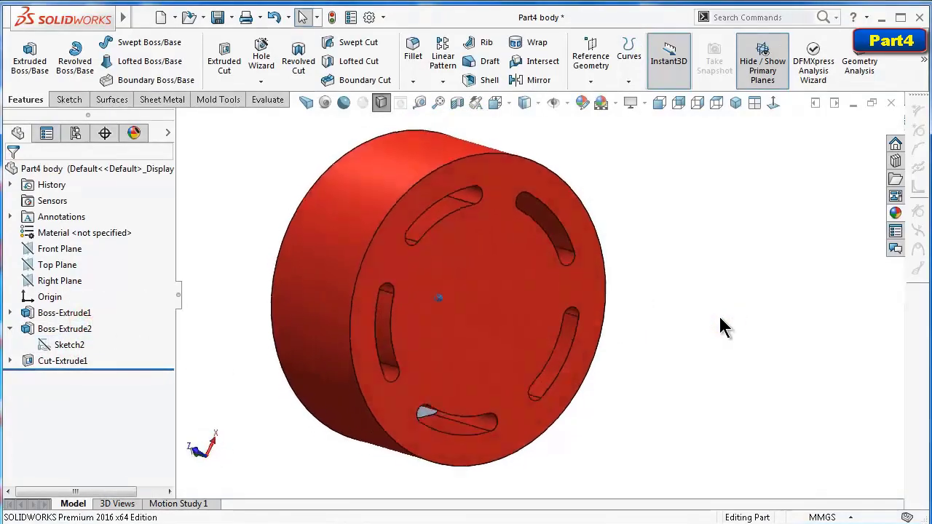
key(Down)
Apply the Red appearance to Cut-Extrude1 so the slot walls turn red
click(54, 361)
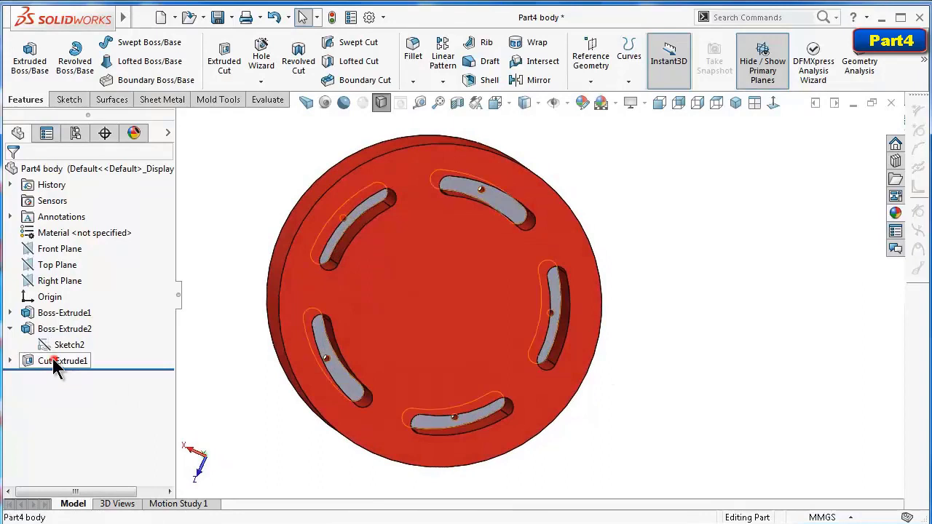
click(897, 214)
click(746, 395)
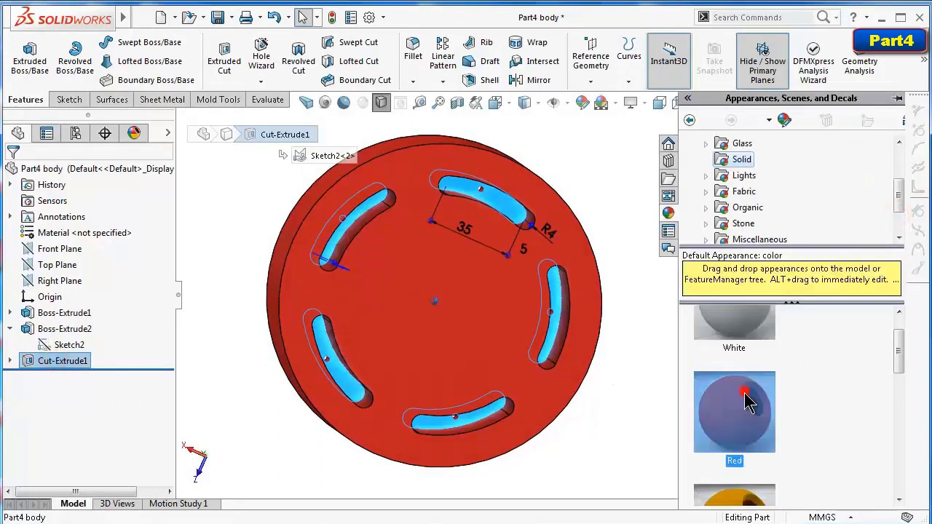
click(624, 397)
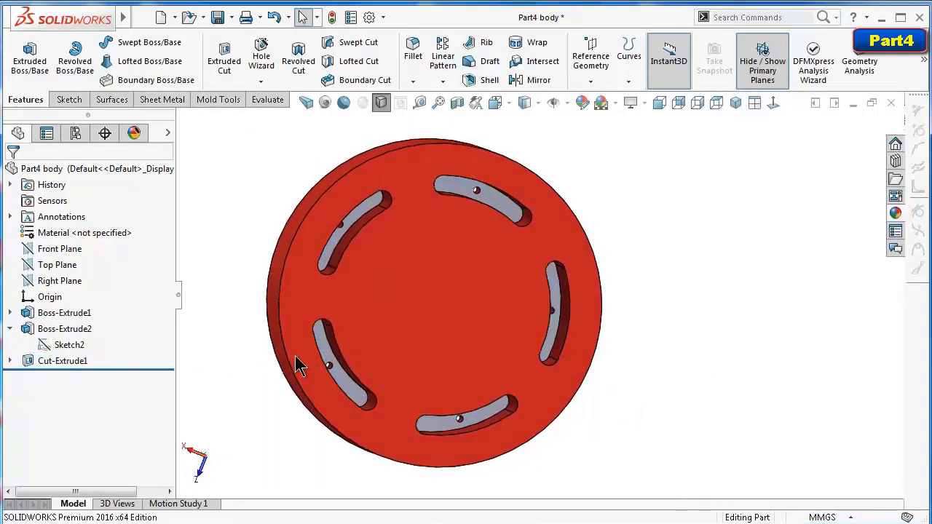
click(90, 360)
click(895, 213)
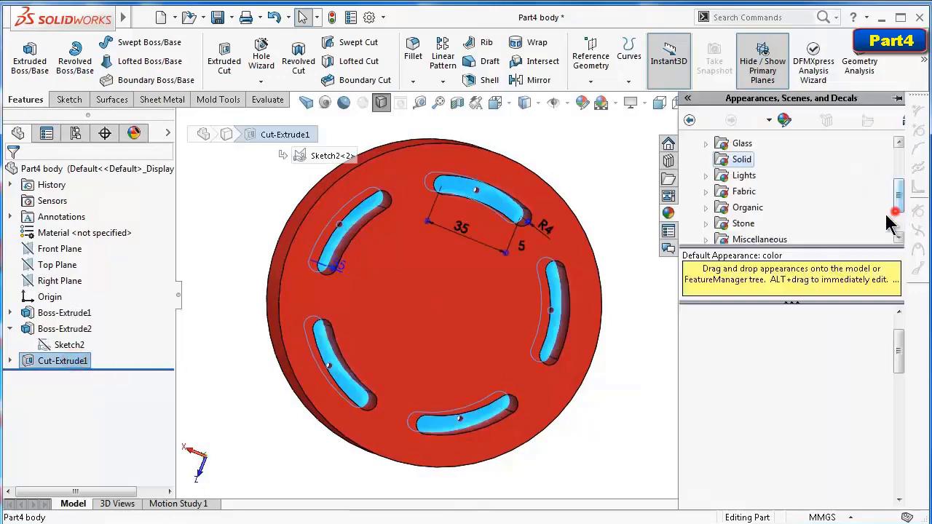
click(734, 417)
click(628, 421)
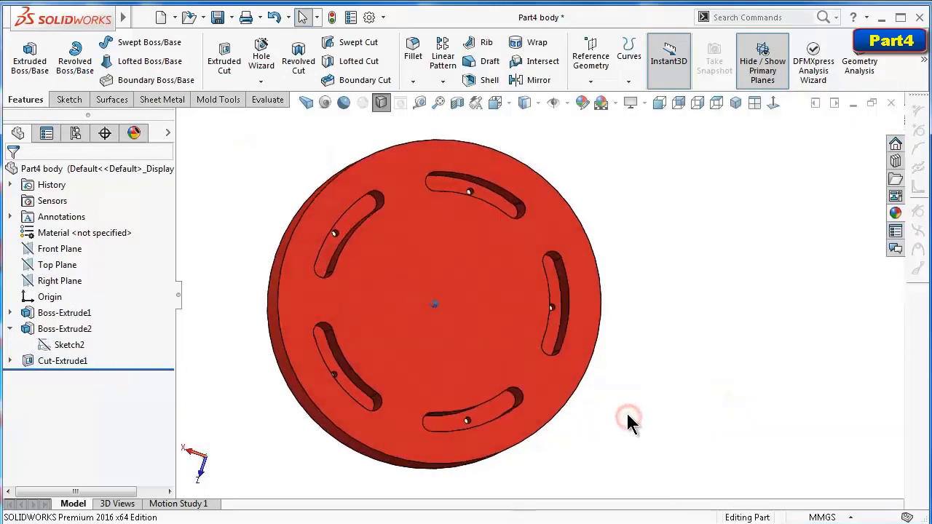
key(Up)
key(Up)
key(Up)
key(Up)
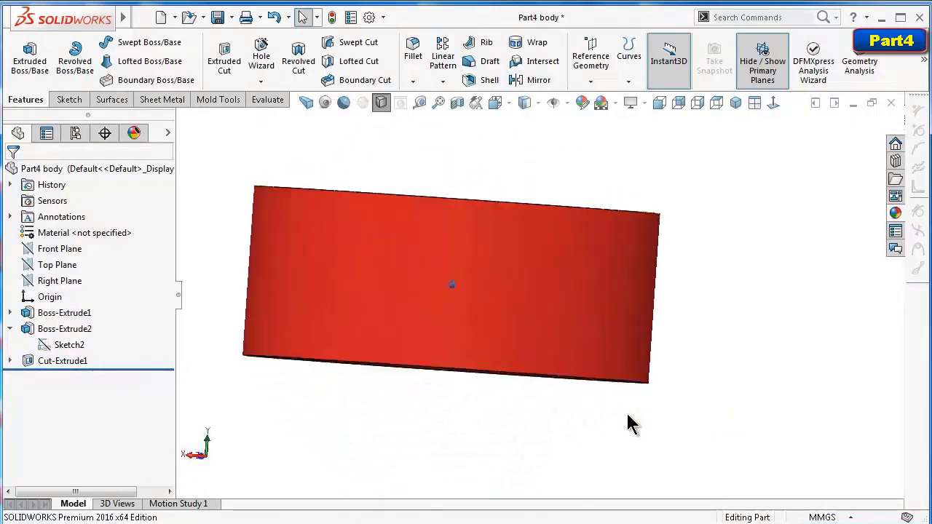
Turn to the holed face, enable Perspective and Ambient Occlusion, and snap to Isometric
key(Down)
key(Down)
key(Up)
key(Left)
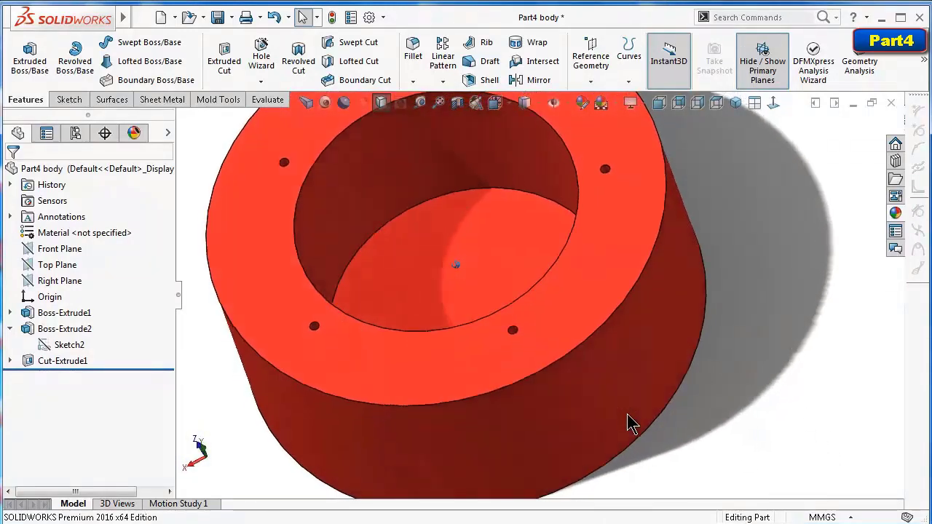
key(Up)
key(Up)
key(Up)
key(Up)
key(Down)
key(Down)
key(Down)
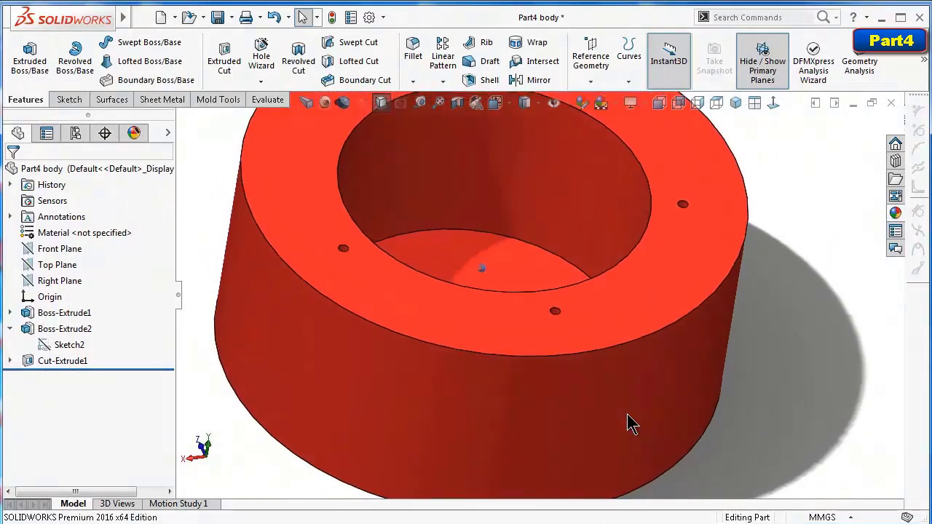
click(307, 103)
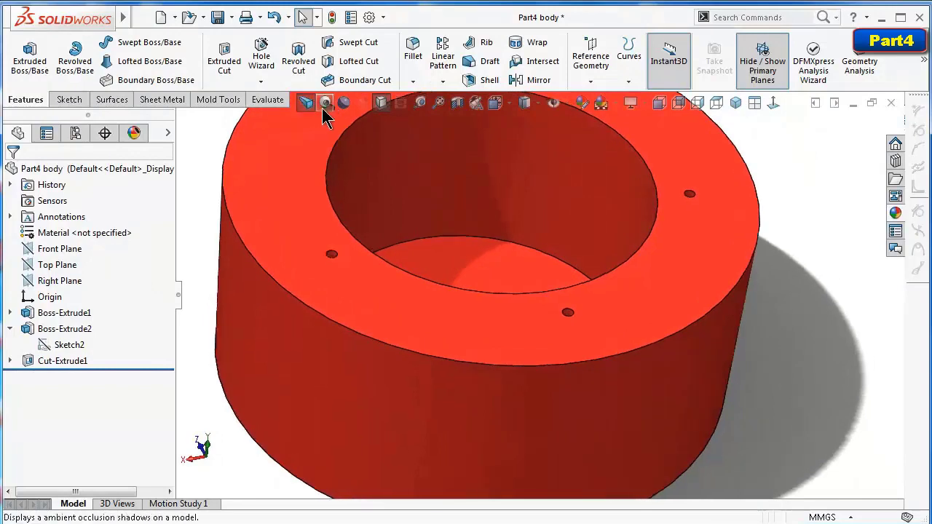
click(337, 106)
key(ctrl+7)
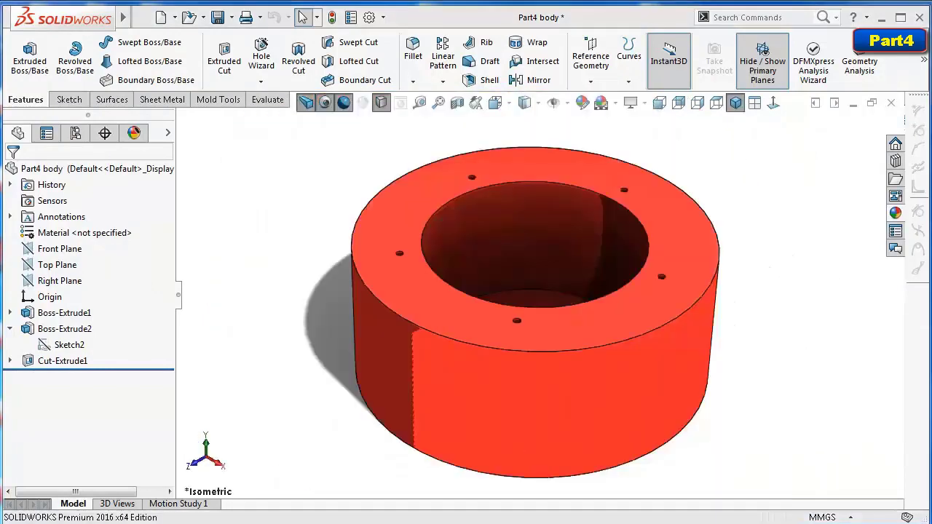